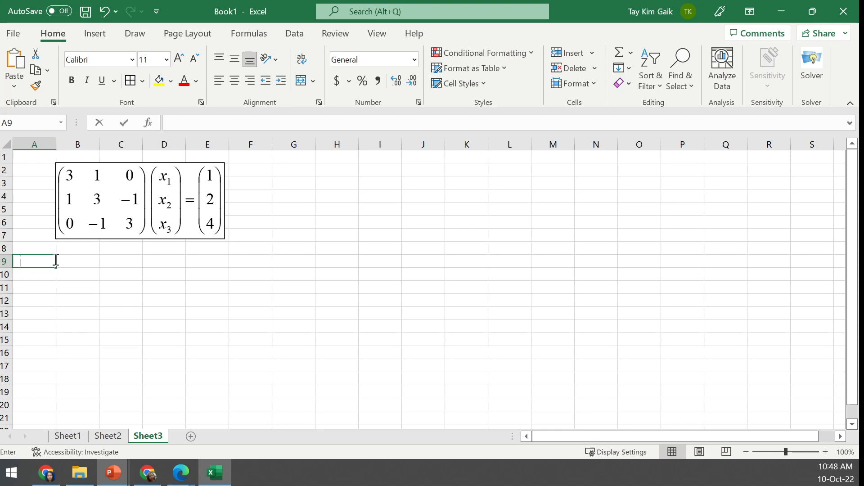
Enter the row labels d, e and c in cells A9, A10 and A11
{"action": "type", "text": "d"}
{"action": "key", "text": "Return"}
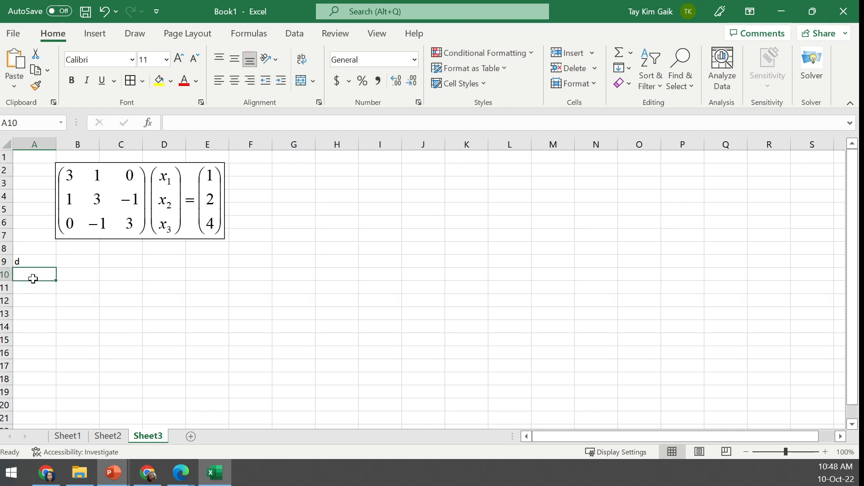
{"action": "type", "text": "e"}
{"action": "key", "text": "Return"}
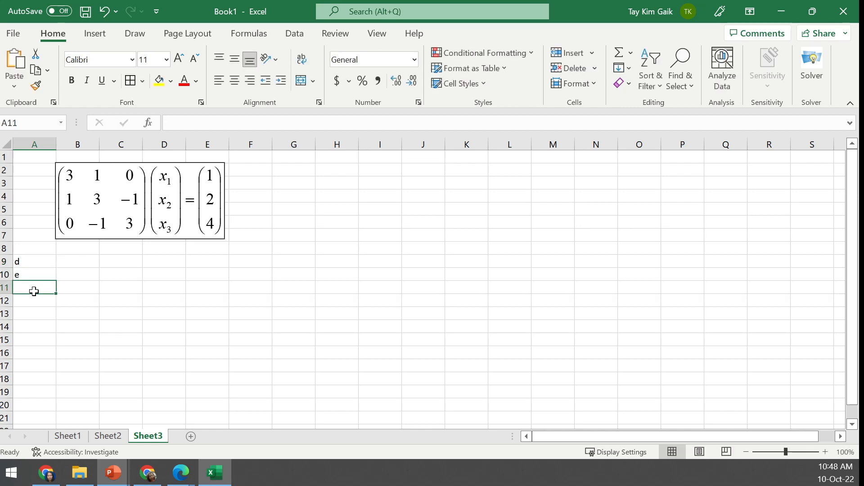
{"action": "type", "text": "c"}
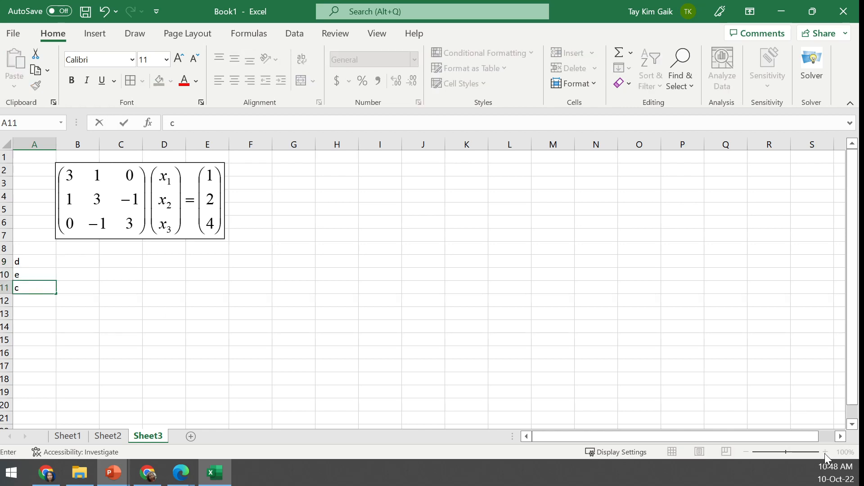
{"action": "left_click", "coordinate": [768, 378]}
Center the labels in A9:A11 and apply all borders to the cells B9:D11
{"action": "left_click", "coordinate": [826, 452]}
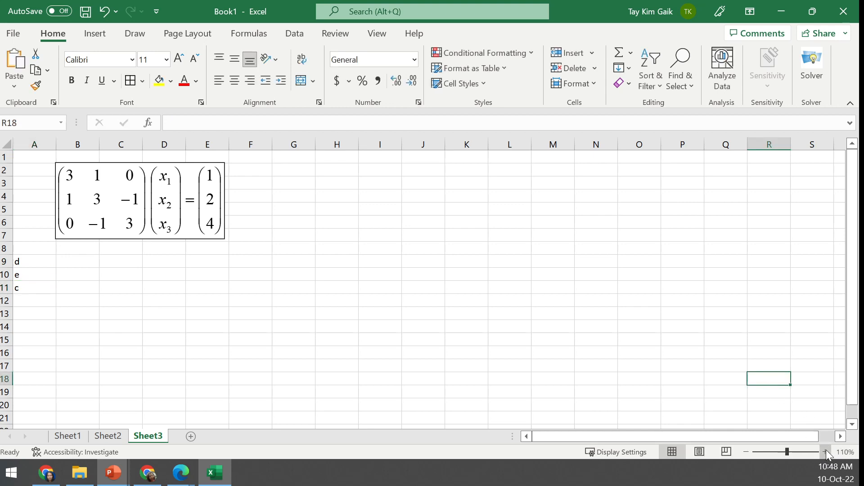
{"action": "left_click", "coordinate": [826, 451]}
{"action": "left_click_drag", "start_coordinate": [619, 441], "coordinate": [562, 446]}
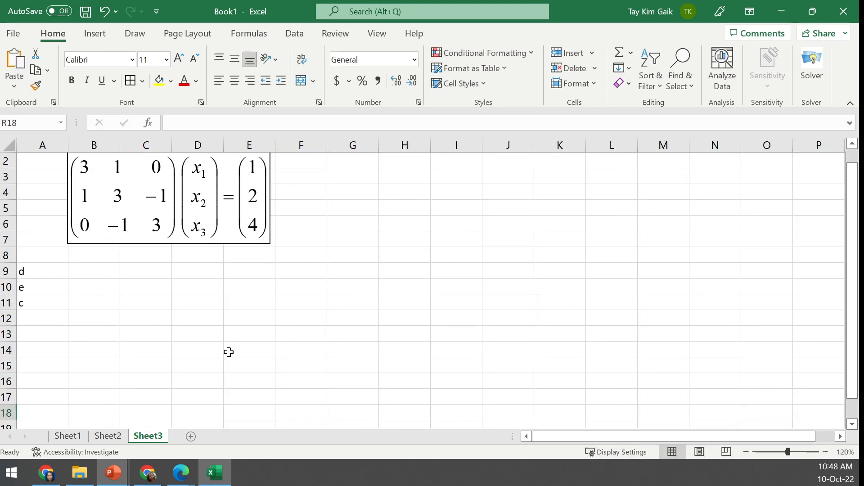
{"action": "left_click", "coordinate": [826, 452]}
{"action": "left_click_drag", "start_coordinate": [58, 300], "coordinate": [60, 317]}
{"action": "left_click", "coordinate": [234, 81]}
{"action": "left_click", "coordinate": [67, 334]}
{"action": "left_click", "coordinate": [234, 80]}
{"action": "left_click_drag", "start_coordinate": [107, 302], "coordinate": [233, 337]}
{"action": "left_click", "coordinate": [137, 83]}
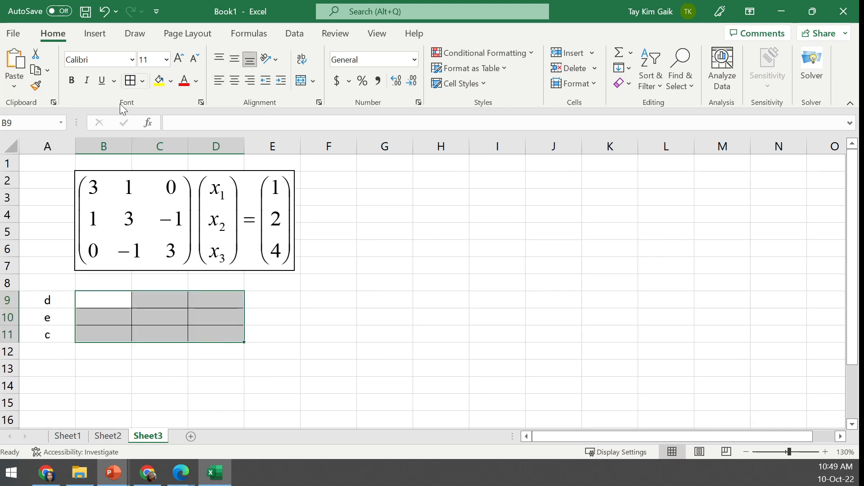
Add the row label b in cell A12 below the label c
{"action": "left_click", "coordinate": [53, 349]}
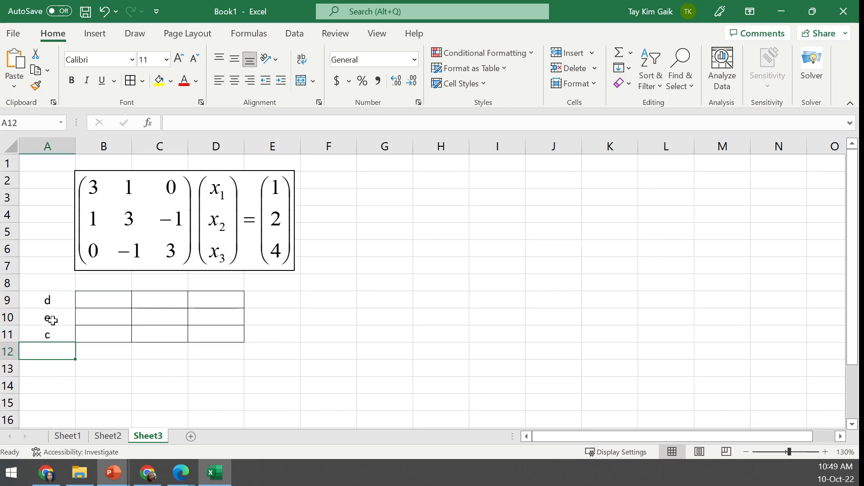
{"action": "left_click", "coordinate": [52, 320]}
{"action": "left_click", "coordinate": [53, 340]}
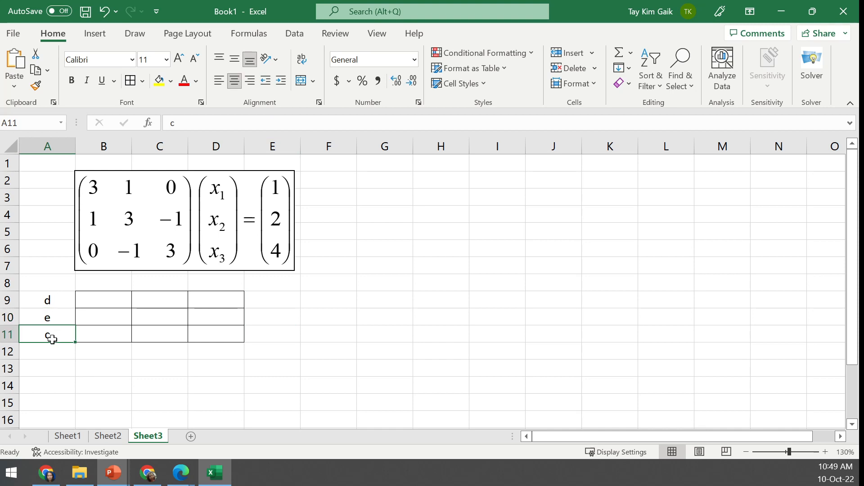
{"action": "left_click", "coordinate": [53, 352]}
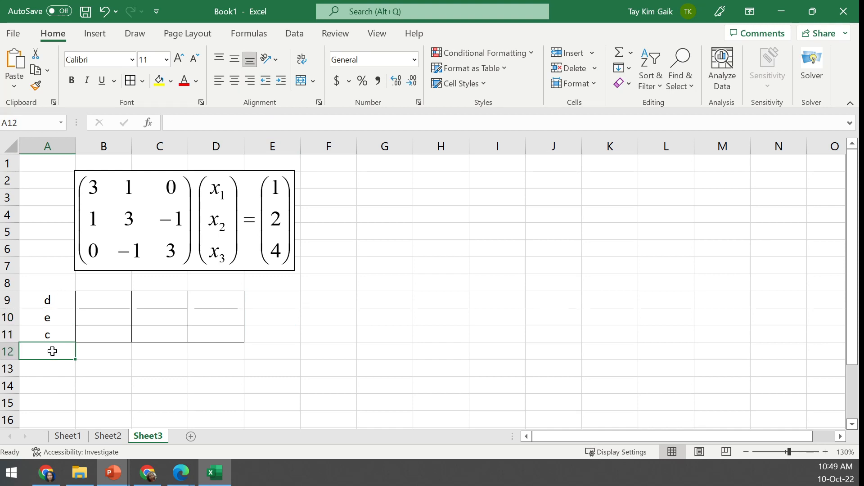
{"action": "type", "text": "b"}
{"action": "left_click", "coordinate": [69, 382]}
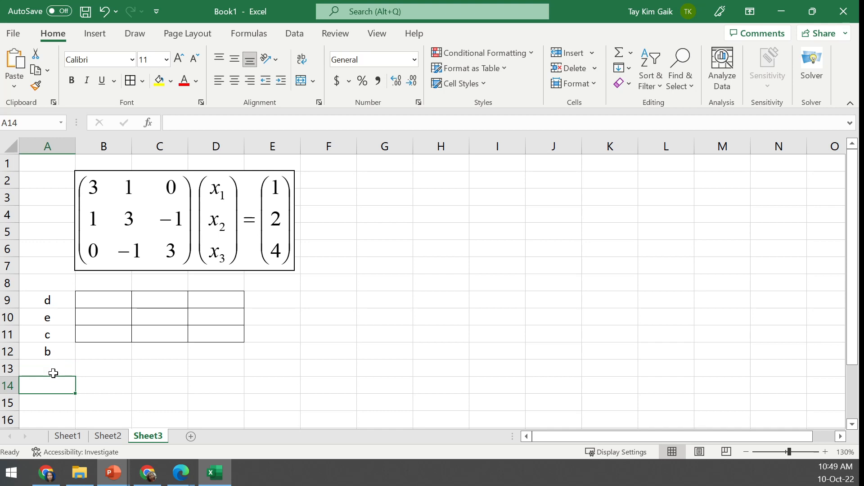
{"action": "left_click", "coordinate": [53, 368]}
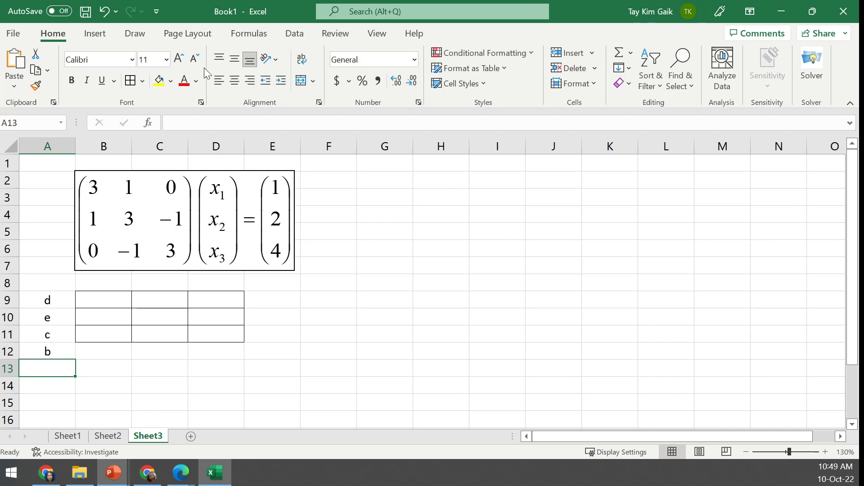
Extend the cell borders to cover the label column and the b row, A9:D12
{"action": "left_click", "coordinate": [112, 301]}
{"action": "left_click", "coordinate": [81, 351]}
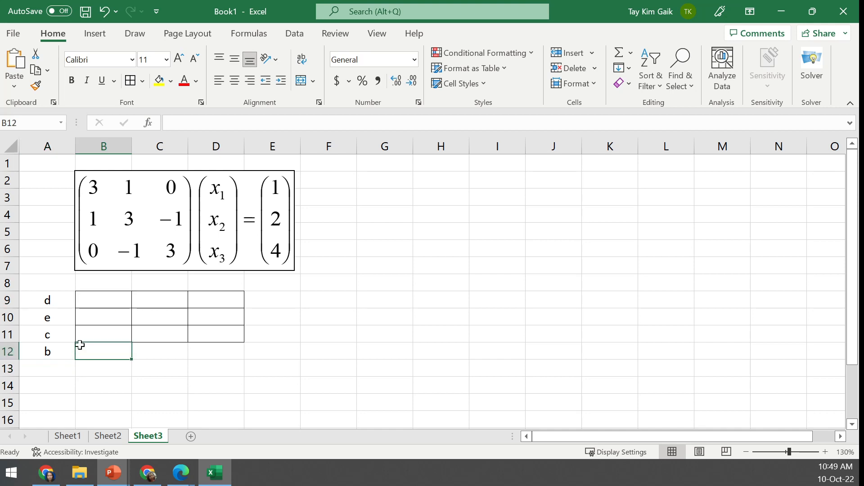
{"action": "left_click_drag", "start_coordinate": [35, 299], "coordinate": [194, 335]}
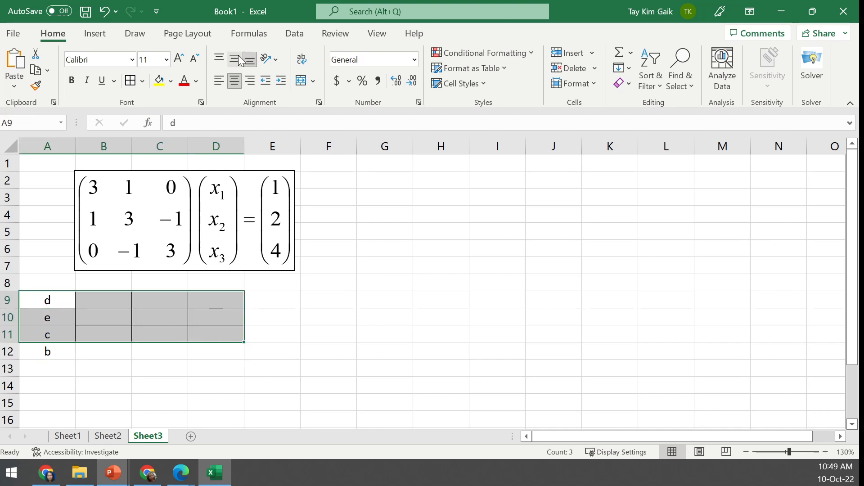
{"action": "left_click", "coordinate": [128, 82]}
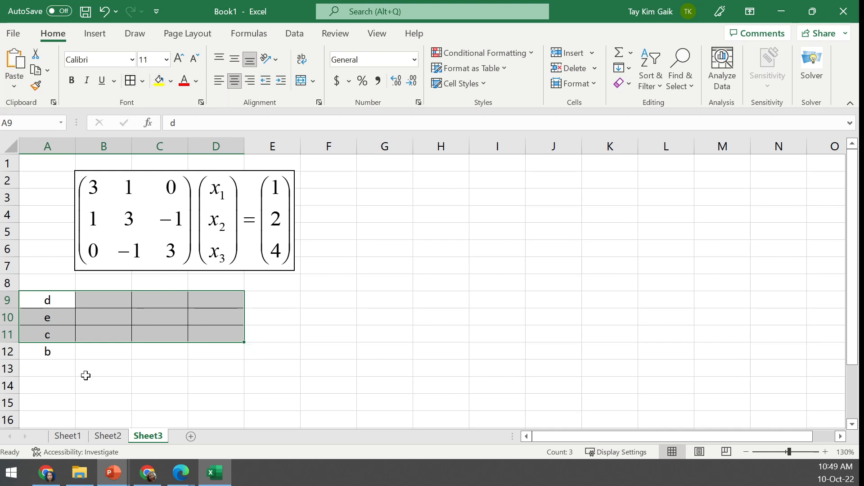
{"action": "left_click_drag", "start_coordinate": [42, 350], "coordinate": [203, 341]}
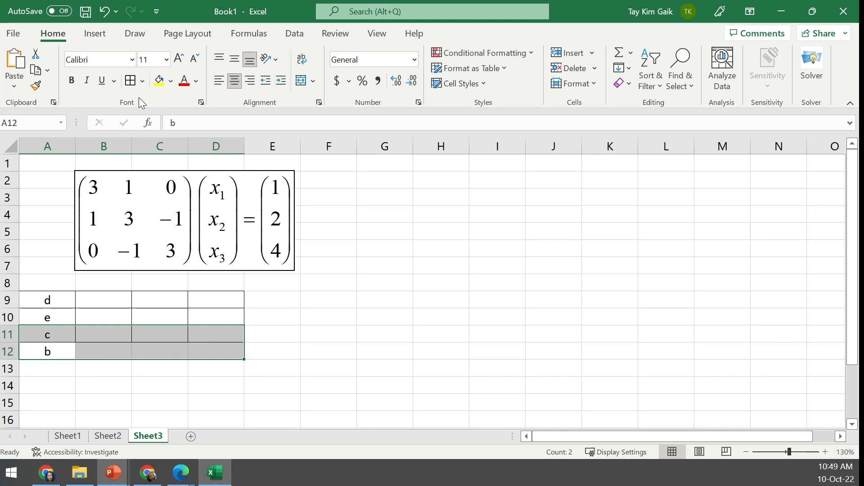
{"action": "left_click", "coordinate": [117, 301]}
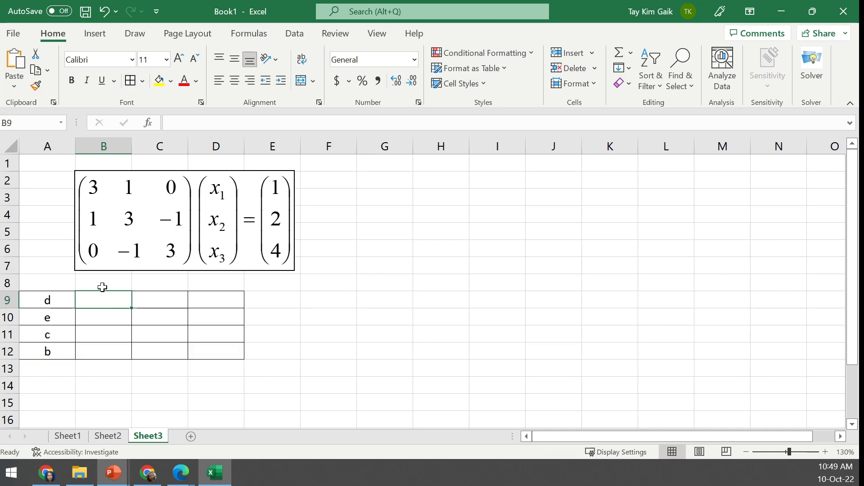
Fill the header row A8:D8 with i, 1, 2 and 3, centered and with cell borders
{"action": "left_click", "coordinate": [104, 285]}
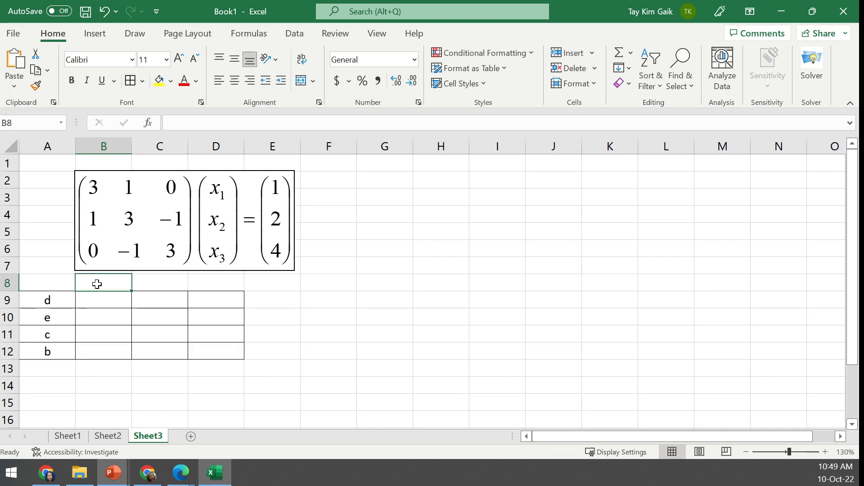
{"action": "type", "text": "1"}
{"action": "left_click", "coordinate": [152, 286]}
{"action": "type", "text": "2"}
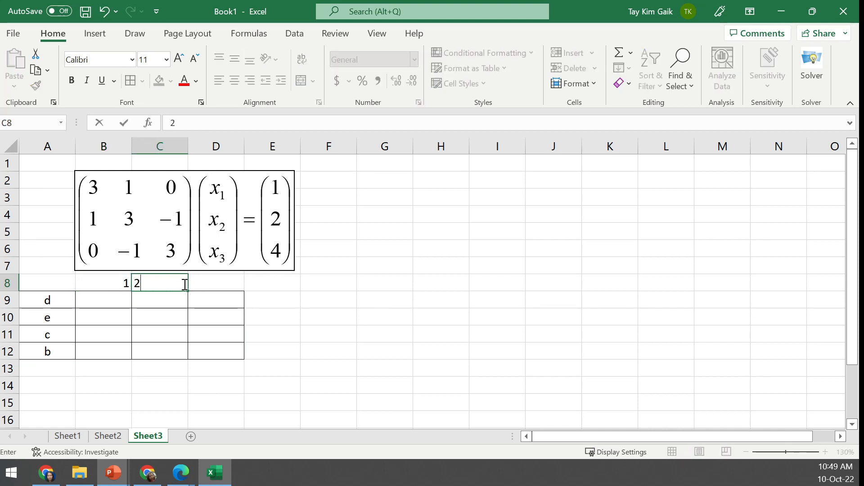
{"action": "left_click", "coordinate": [201, 286]}
{"action": "type", "text": "3"}
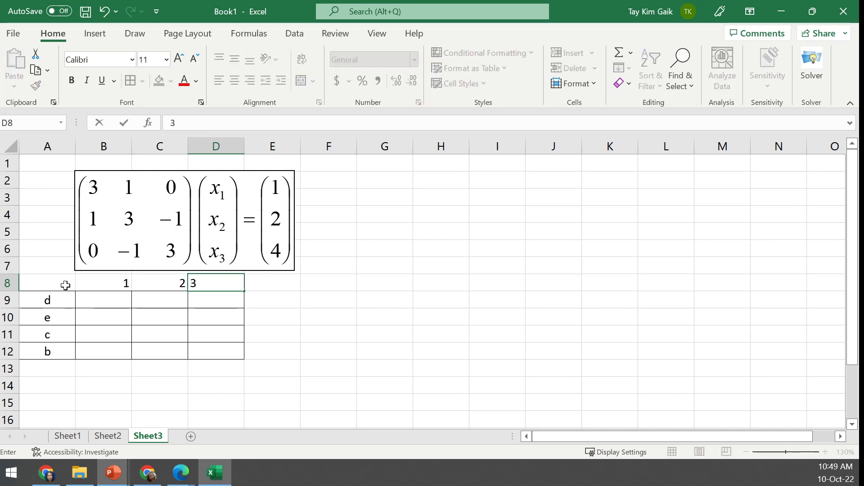
{"action": "left_click", "coordinate": [66, 285]}
{"action": "type", "text": "i"}
{"action": "left_click", "coordinate": [200, 298]}
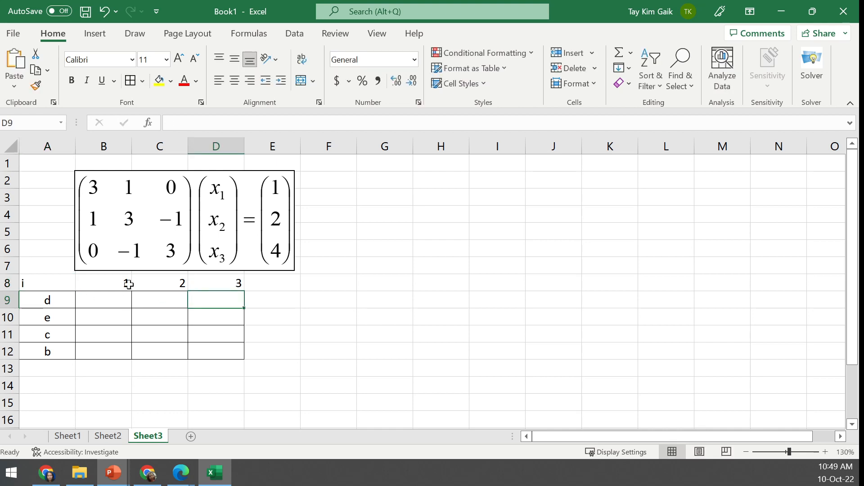
{"action": "left_click_drag", "start_coordinate": [36, 283], "coordinate": [215, 284]}
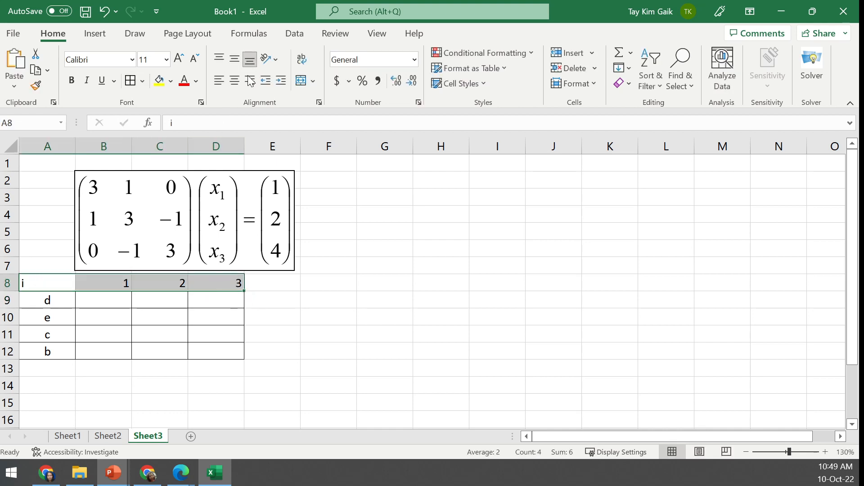
{"action": "left_click", "coordinate": [235, 81]}
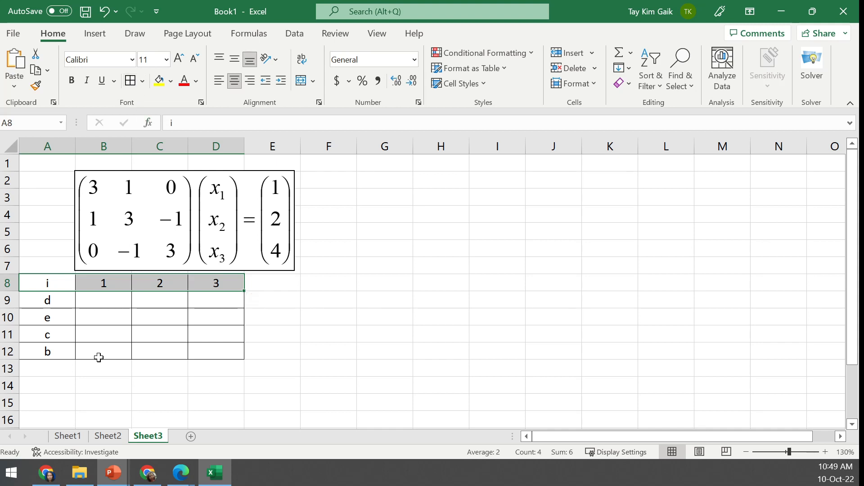
Enter the diagonal values 3, 3 and 3 in the d row and center the cells B9:D12
{"action": "left_click", "coordinate": [100, 300]}
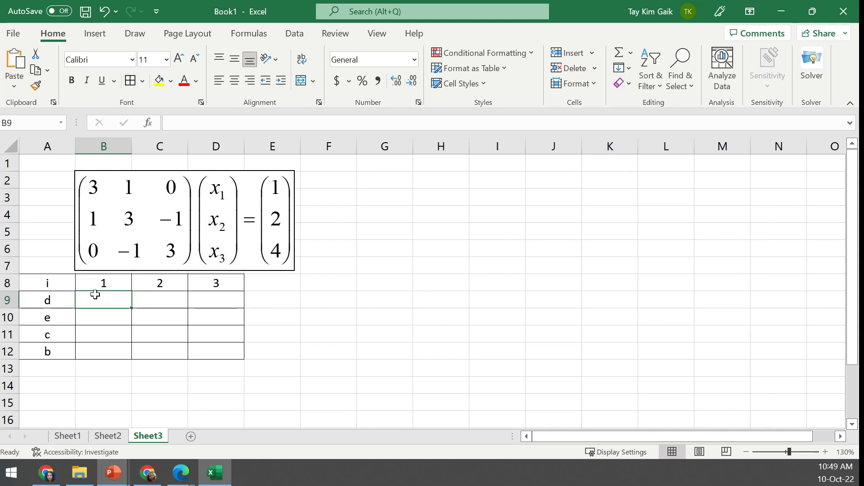
{"action": "type", "text": "3"}
{"action": "key", "text": "Tab"}
{"action": "type", "text": "3"}
{"action": "key", "text": "Tab"}
{"action": "type", "text": "3"}
{"action": "key", "text": "Tab"}
{"action": "left_click_drag", "start_coordinate": [95, 293], "coordinate": [195, 349]}
{"action": "left_click", "coordinate": [234, 80]}
Enter 1 and -1 in the e row under indices 1 and 2, leaving the index 3 cell empty
{"action": "left_click", "coordinate": [111, 319]}
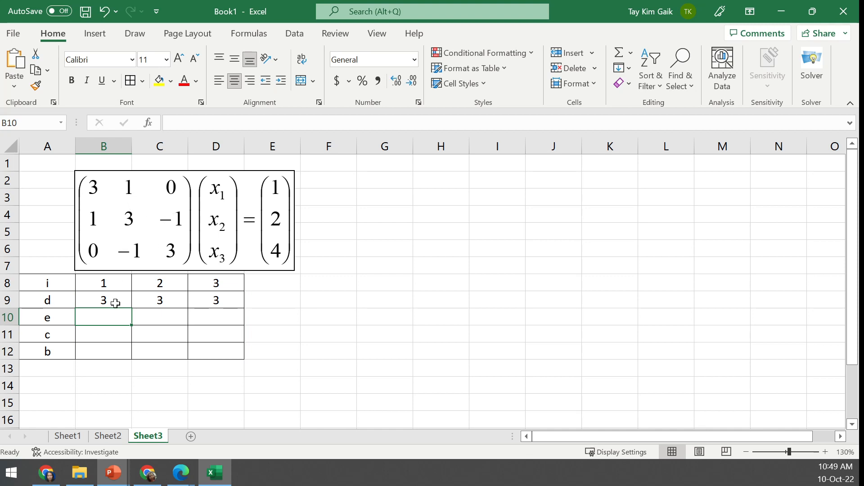
{"action": "type", "text": "1"}
{"action": "key", "text": "Tab"}
{"action": "type", "text": "-1"}
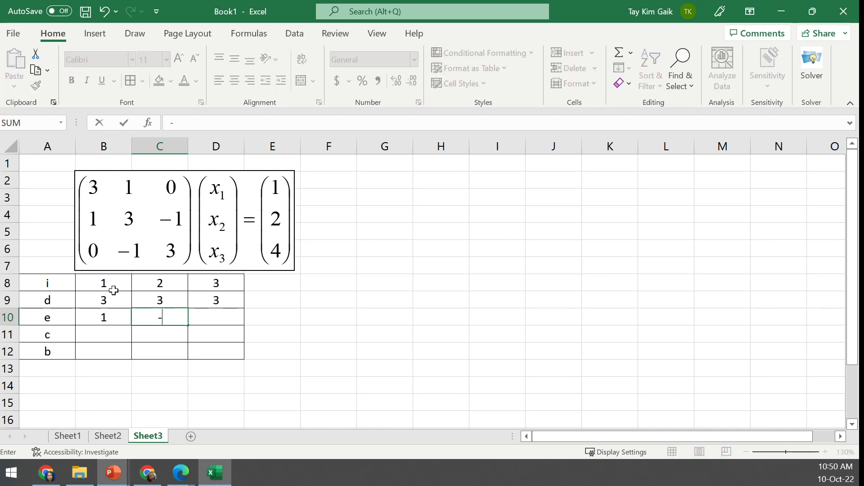
{"action": "key", "text": "Tab"}
{"action": "type", "text": "0"}
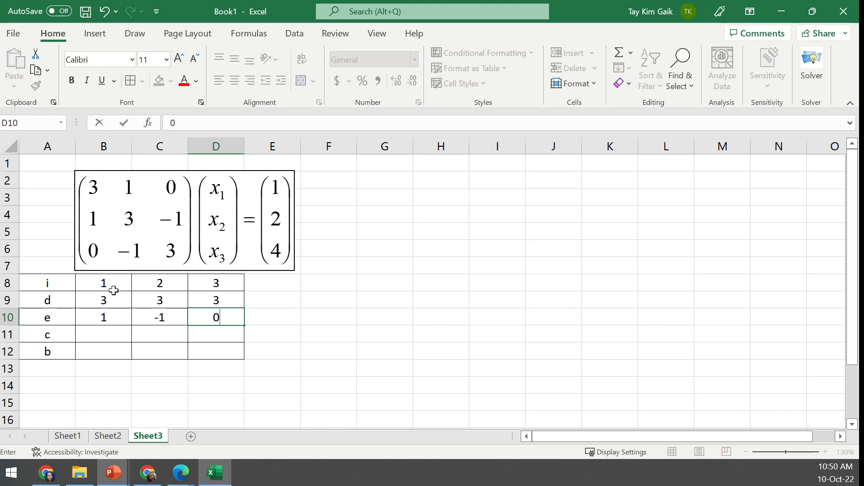
{"action": "key", "text": "BackSpace"}
{"action": "type", "text": "-"}
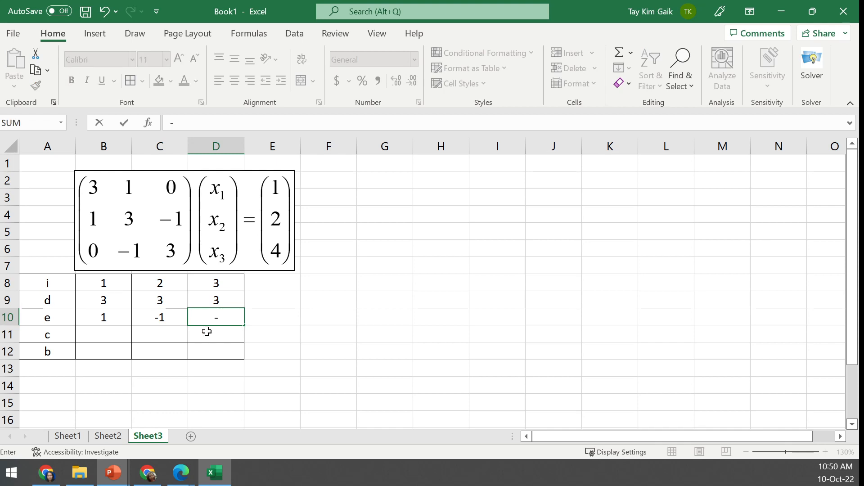
{"action": "key", "text": "BackSpace"}
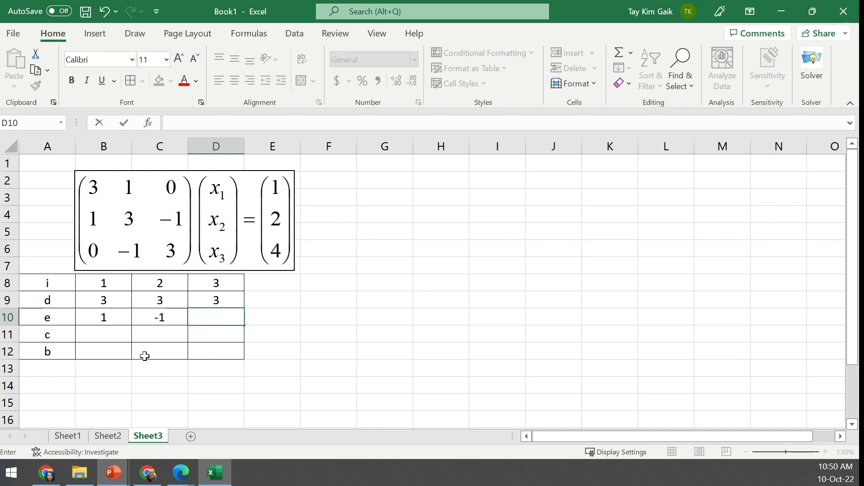
Enter 1 and -1 in the c row under indices 2 and 3, leaving the index 1 cell empty
{"action": "left_click", "coordinate": [104, 335]}
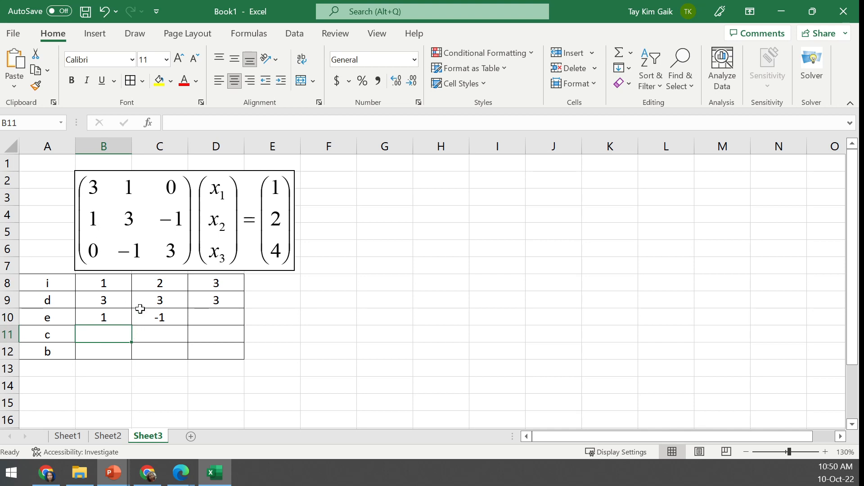
{"action": "key", "text": "Right"}
{"action": "type", "text": "1"}
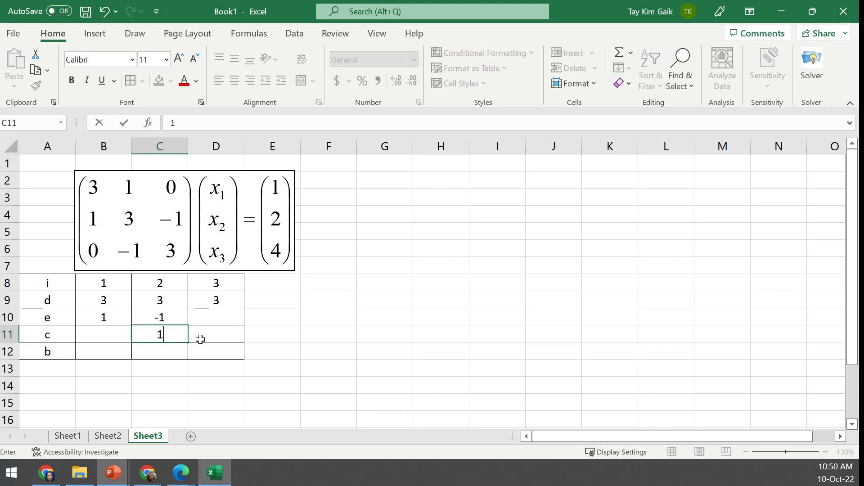
{"action": "left_click", "coordinate": [217, 334]}
{"action": "type", "text": "-1"}
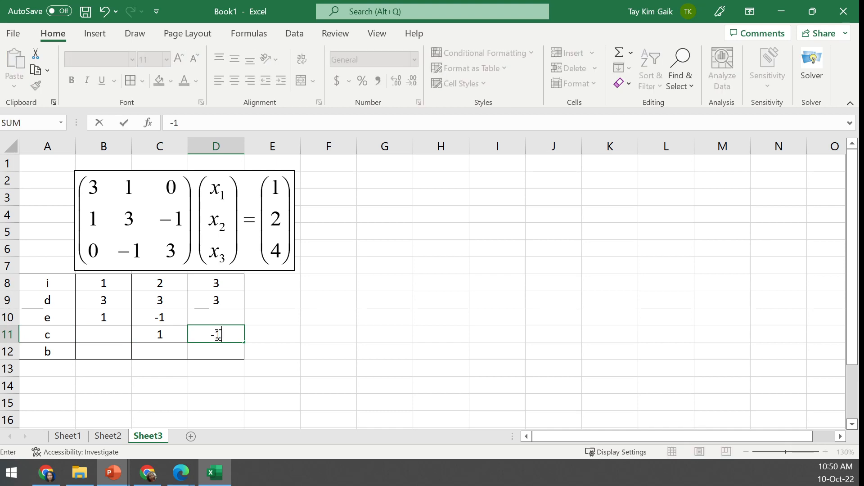
Enter the right-hand side values 1, 2 and 4 in the b row, B12:D12
{"action": "left_click", "coordinate": [105, 352]}
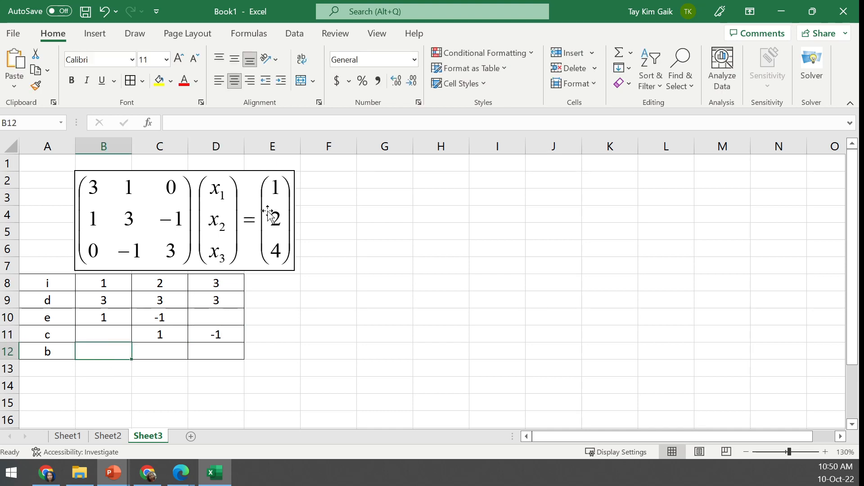
{"action": "type", "text": "1"}
{"action": "key", "text": "Tab"}
{"action": "type", "text": "24"}
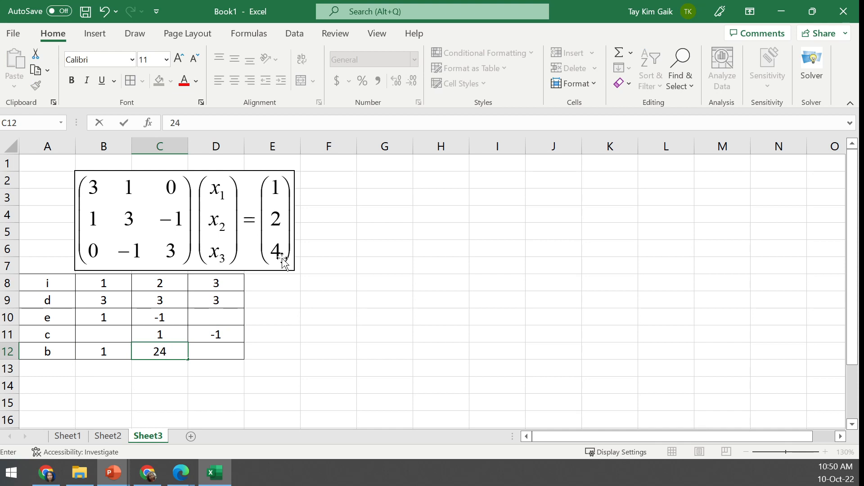
{"action": "key", "text": "BackSpace"}
{"action": "key", "text": "Tab"}
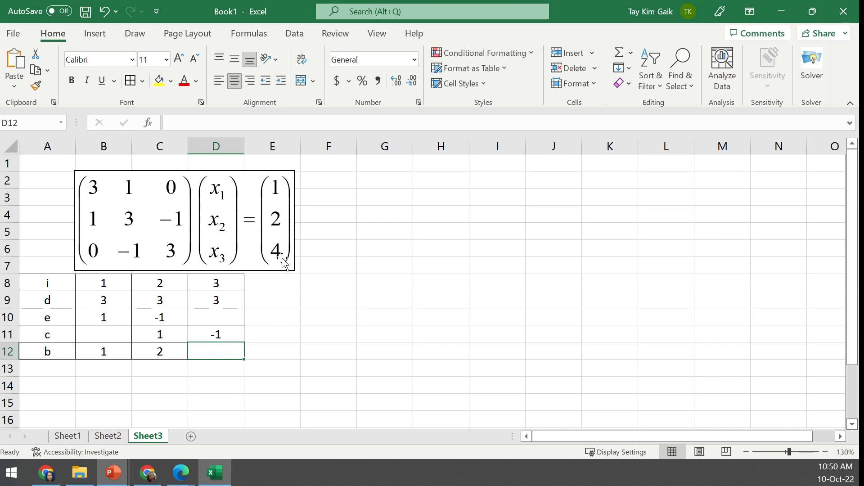
{"action": "type", "text": "4"}
{"action": "key", "text": "Tab"}
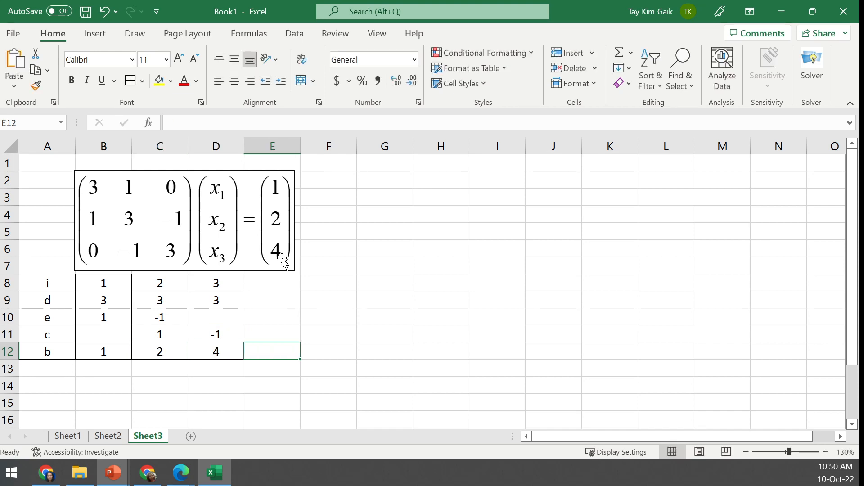
Insert the Greek letter α from the Symbol font as the row label in cell A13
{"action": "left_click", "coordinate": [61, 366]}
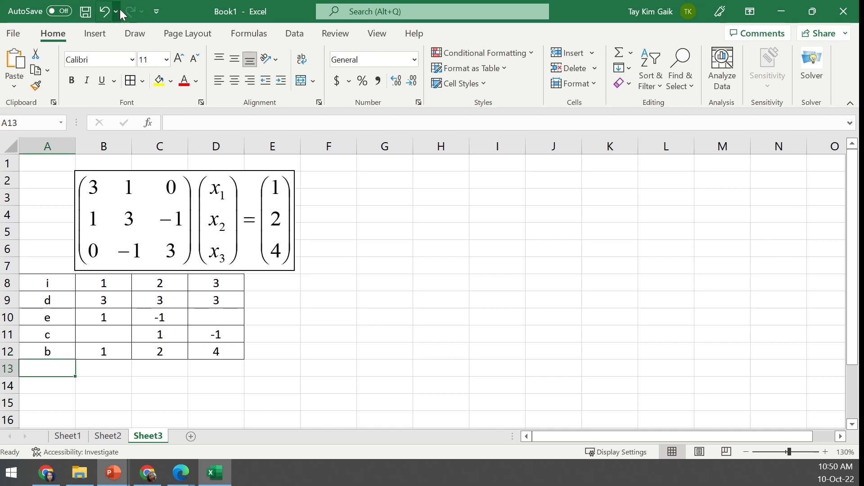
{"action": "left_click", "coordinate": [98, 38]}
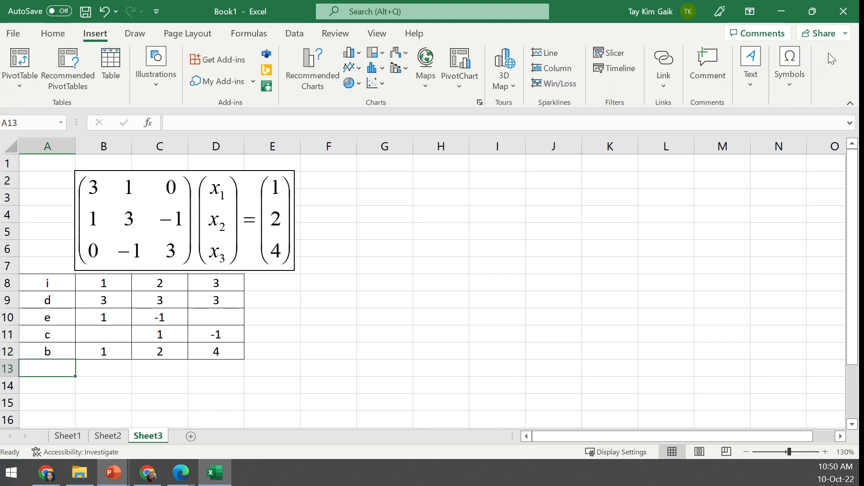
{"action": "left_click", "coordinate": [793, 73]}
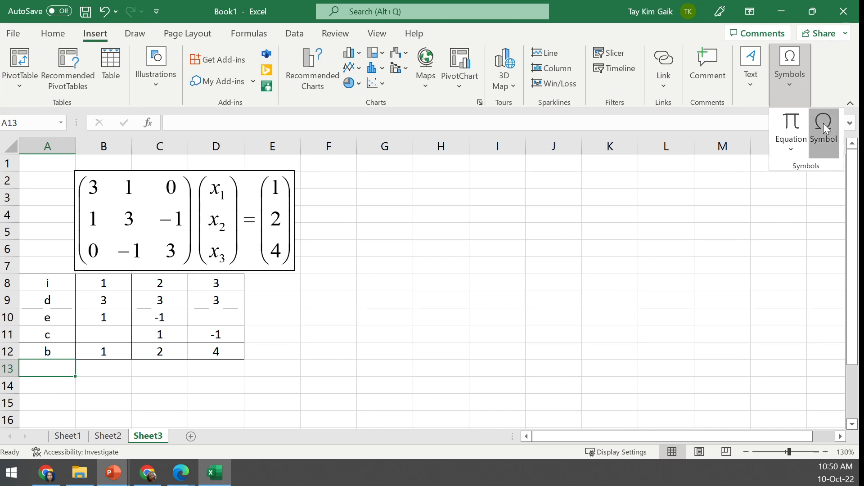
{"action": "left_click", "coordinate": [823, 123]}
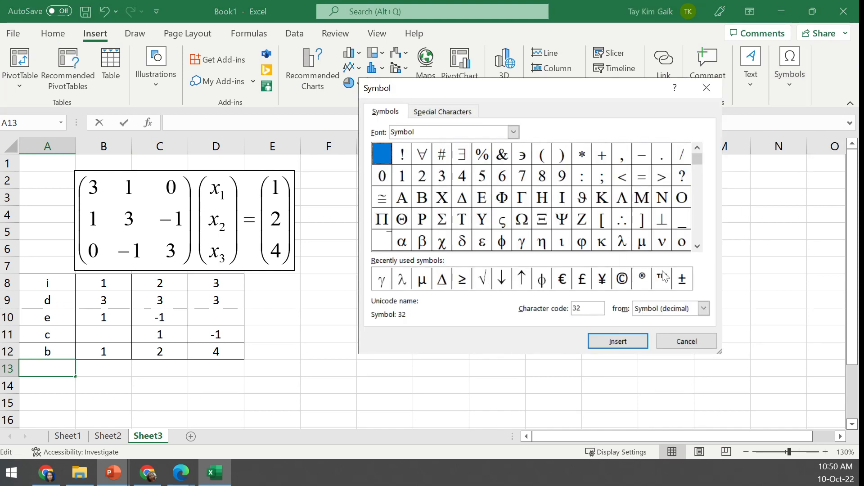
{"action": "left_click", "coordinate": [405, 246]}
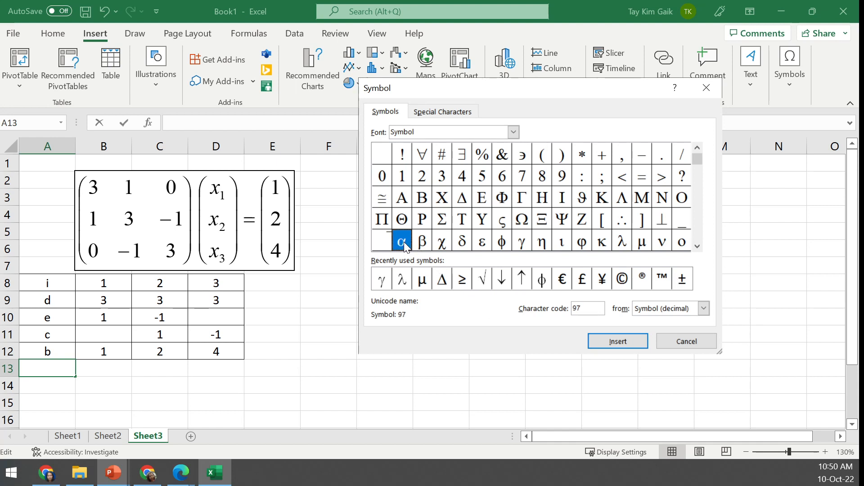
{"action": "left_click", "coordinate": [623, 343]}
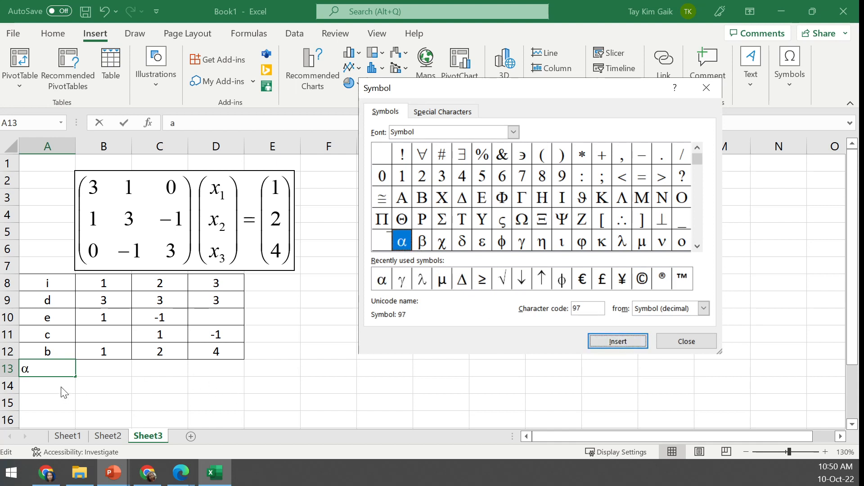
{"action": "left_click", "coordinate": [640, 344]}
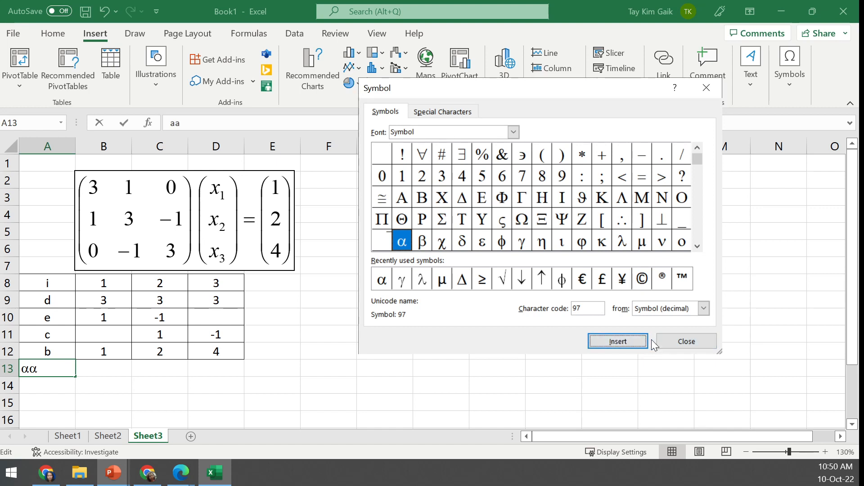
{"action": "left_click", "coordinate": [686, 341]}
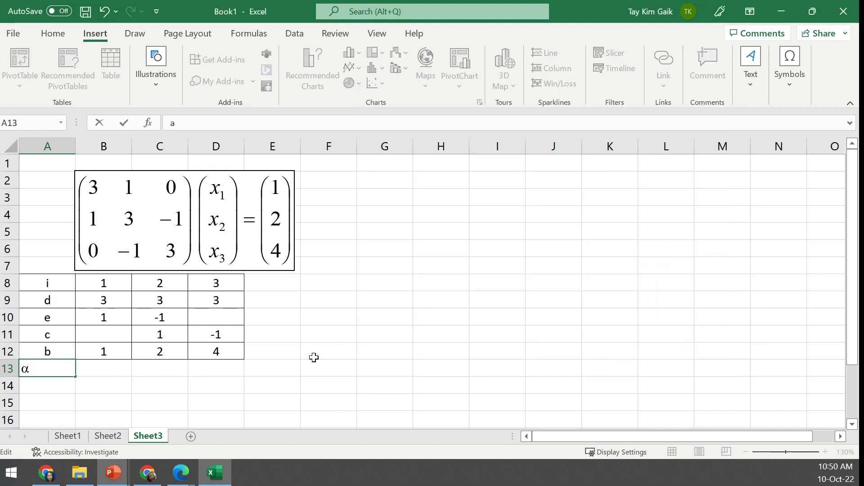
{"action": "key", "text": "Return"}
Insert the Greek letter β from the Symbol font as the row label in cell A14
{"action": "left_click", "coordinate": [794, 67]}
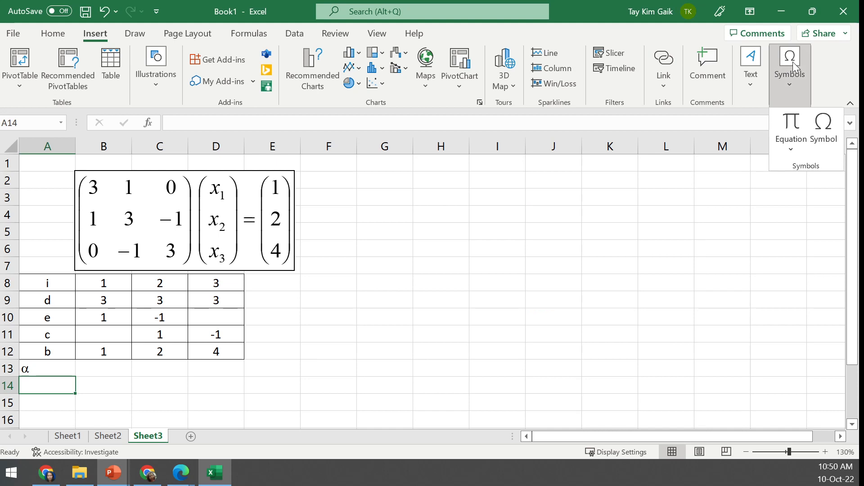
{"action": "left_click", "coordinate": [820, 131]}
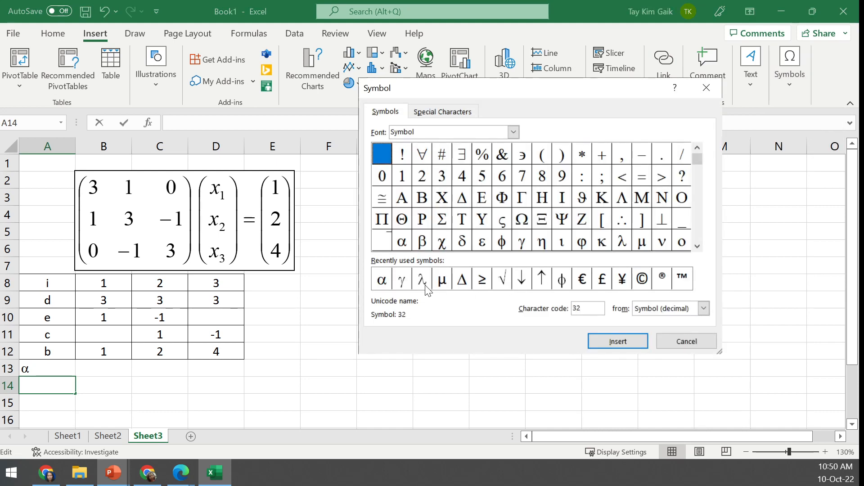
{"action": "left_click", "coordinate": [422, 242]}
{"action": "left_click", "coordinate": [618, 341]}
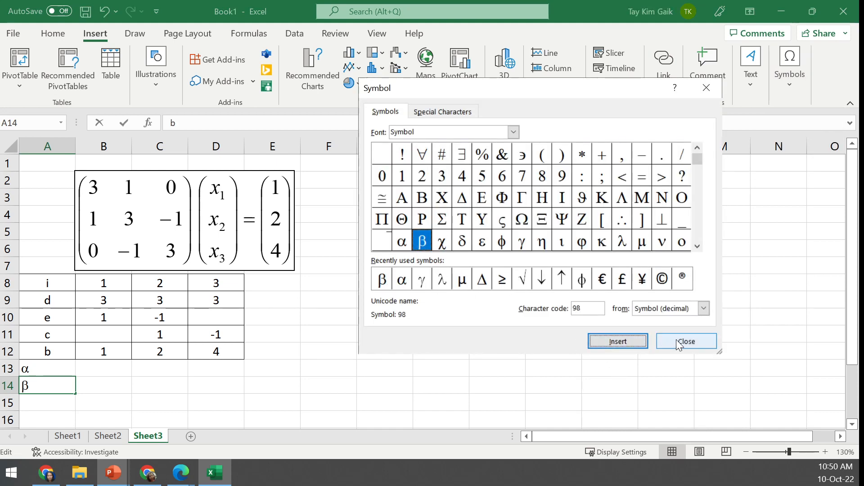
{"action": "left_click", "coordinate": [686, 341]}
{"action": "left_click", "coordinate": [347, 422]}
Center the contents of the α and β rows, cells A13:D14
{"action": "left_click_drag", "start_coordinate": [64, 370], "coordinate": [205, 388]}
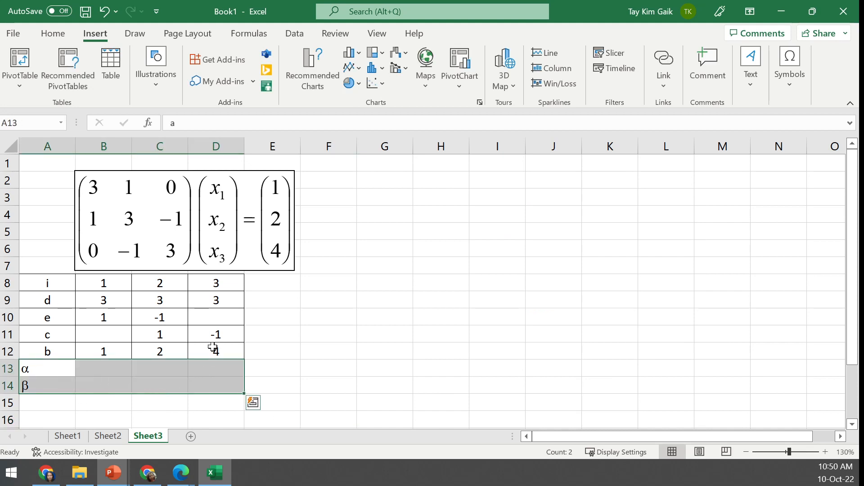
{"action": "left_click", "coordinate": [53, 40]}
{"action": "left_click", "coordinate": [234, 80]}
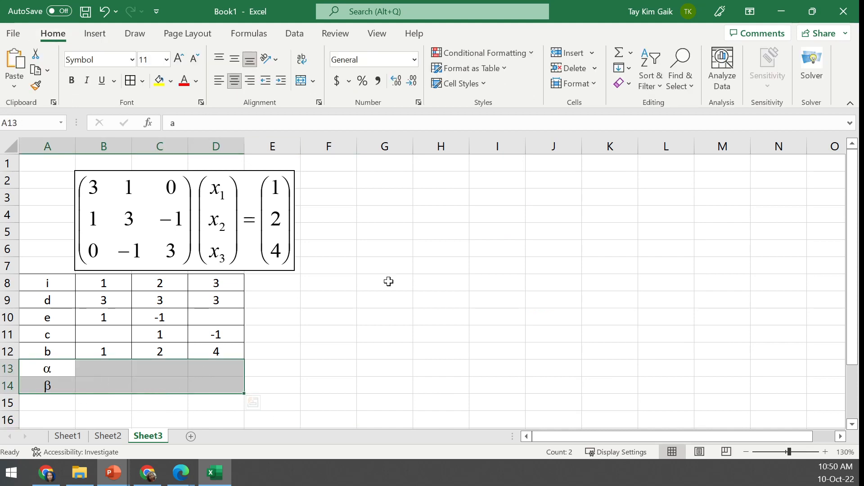
{"action": "left_click", "coordinate": [383, 263]}
Switch to Thomas Algorithm.pptx in PowerPoint, copy the formula table picture from the Example 1 slide, and paste it into the Excel sheet at H2
{"action": "mouse_move", "coordinate": [114, 477]}
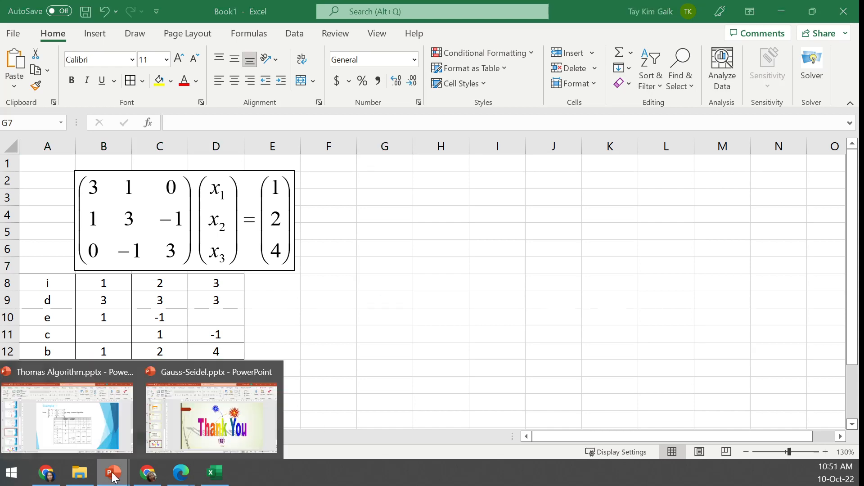
{"action": "left_click", "coordinate": [76, 430]}
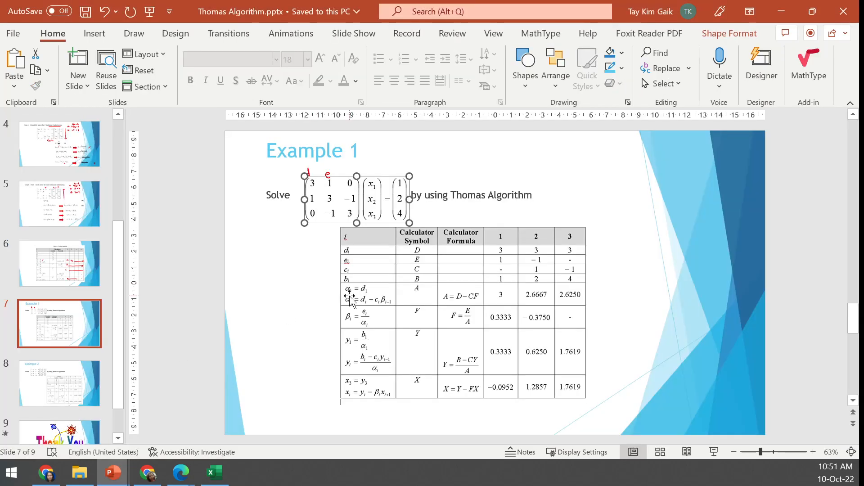
{"action": "left_click", "coordinate": [365, 237]}
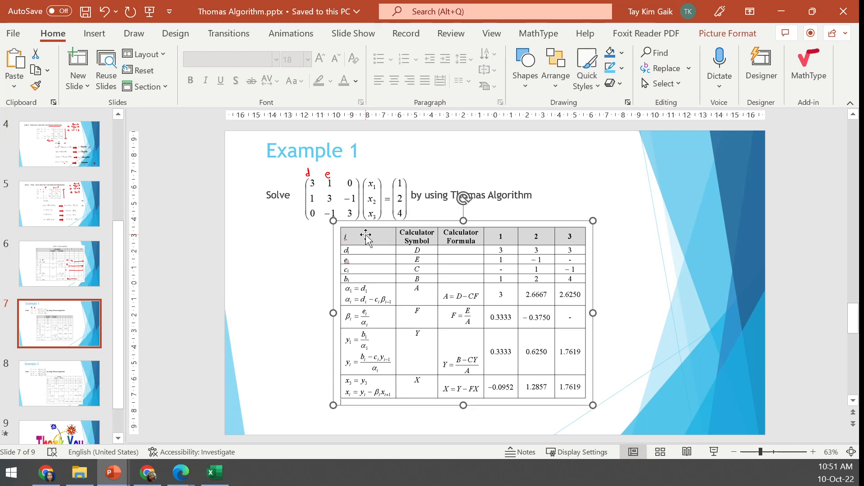
{"action": "key", "text": "alt+Tab"}
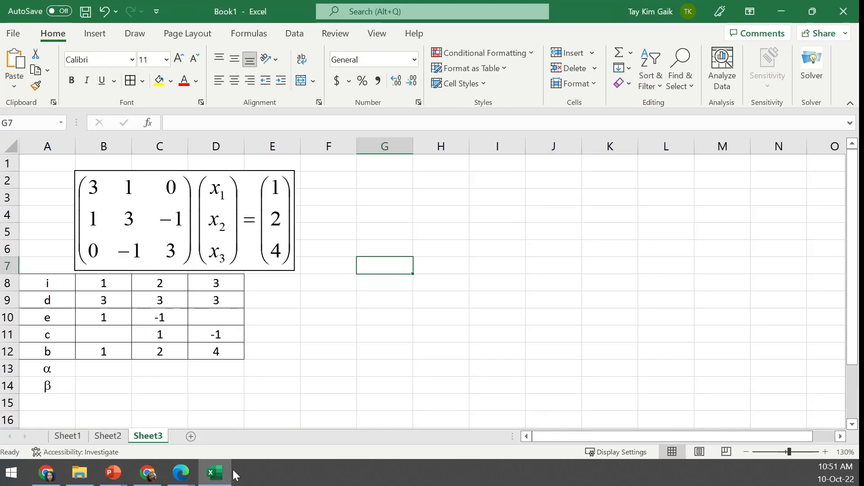
{"action": "left_click", "coordinate": [435, 175]}
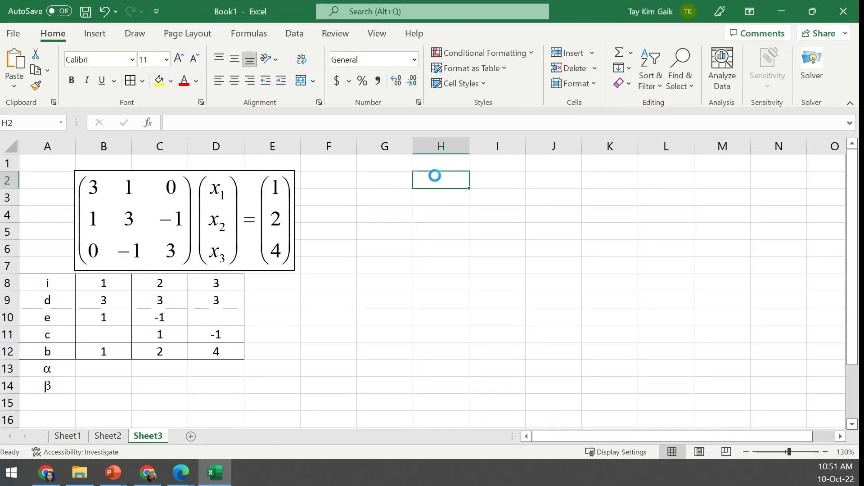
{"action": "key", "text": "ctrl+v"}
{"action": "left_click_drag", "start_coordinate": [447, 174], "coordinate": [419, 153]}
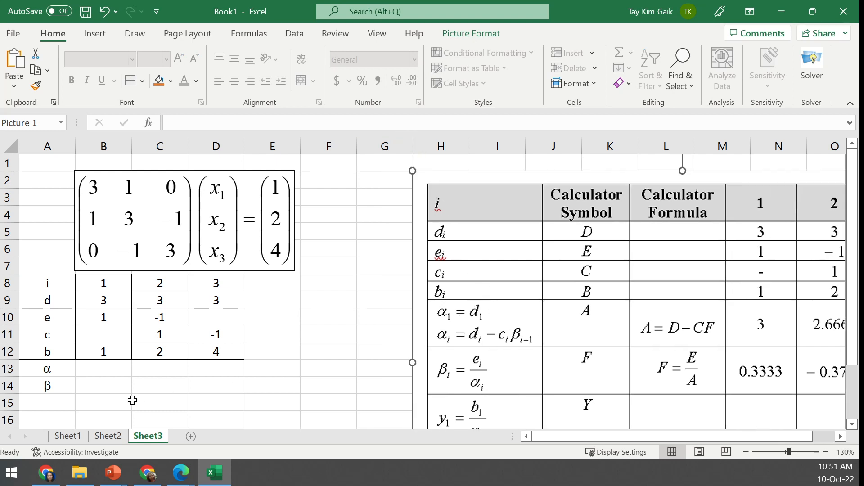
Enter the first α value in B13 as the formula =B9
{"action": "left_click", "coordinate": [103, 371]}
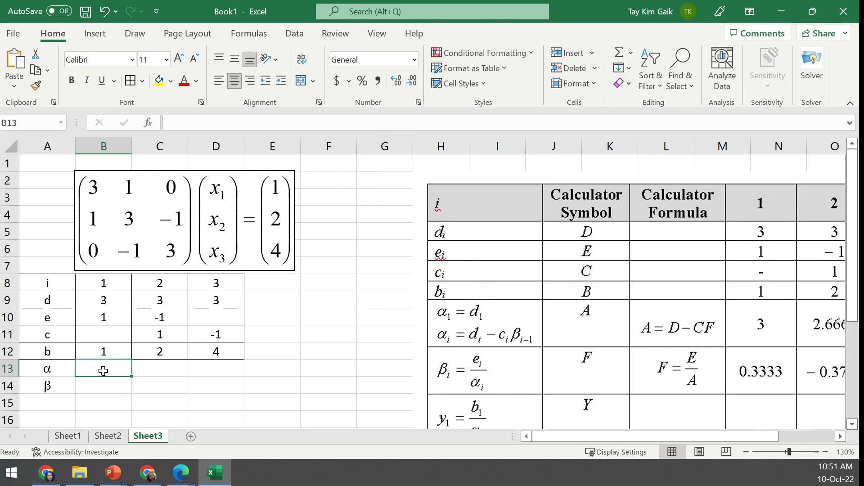
{"action": "type", "text": "="}
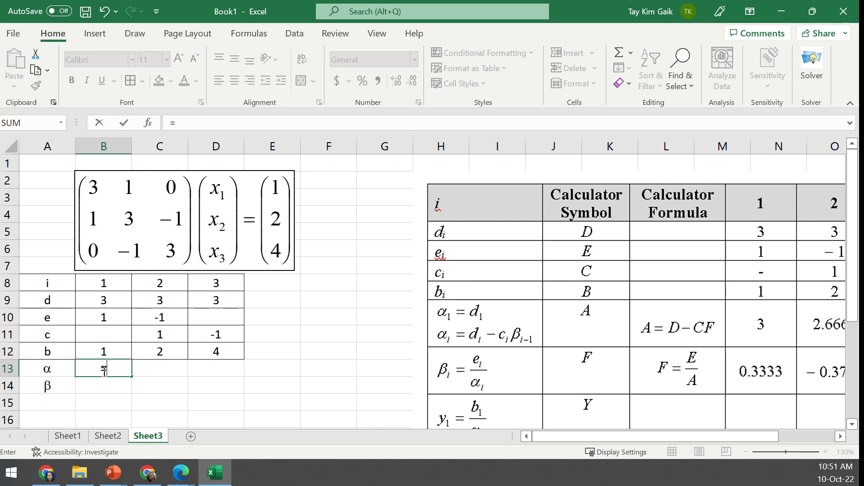
{"action": "left_click", "coordinate": [119, 301]}
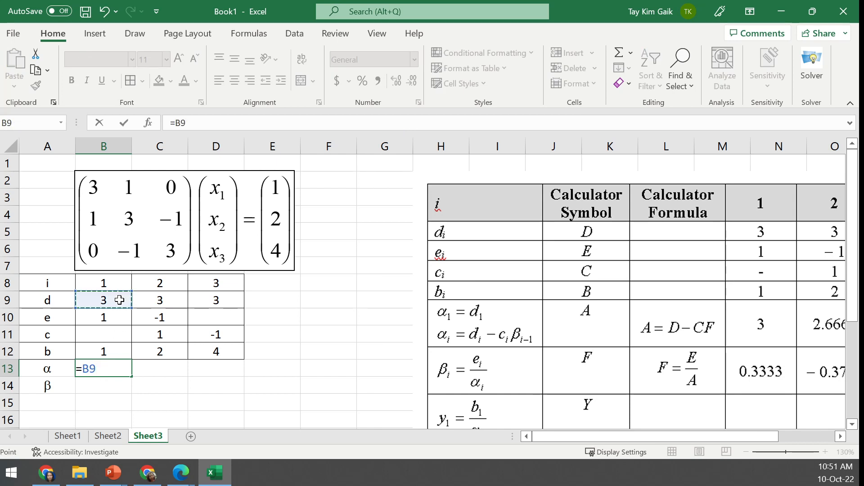
{"action": "key", "text": "Return"}
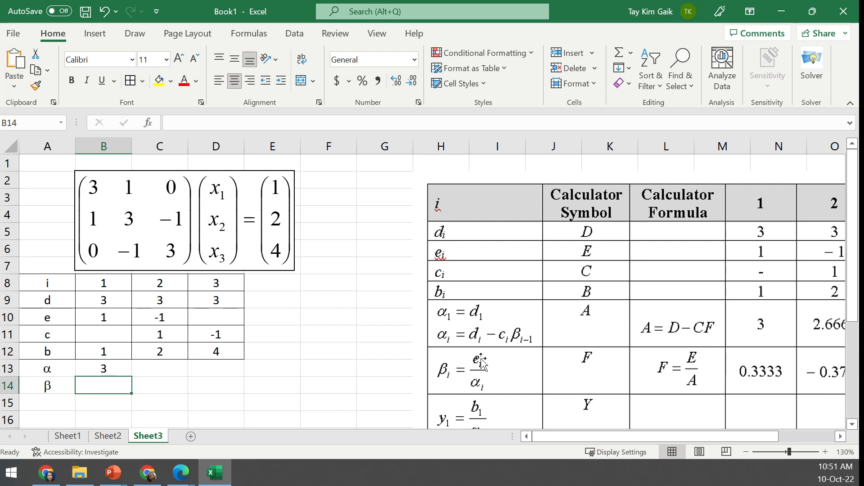
Enter the β formula =B10/B13 in B14 and fill it across to D14
{"action": "type", "text": "="}
{"action": "left_click", "coordinate": [110, 318]}
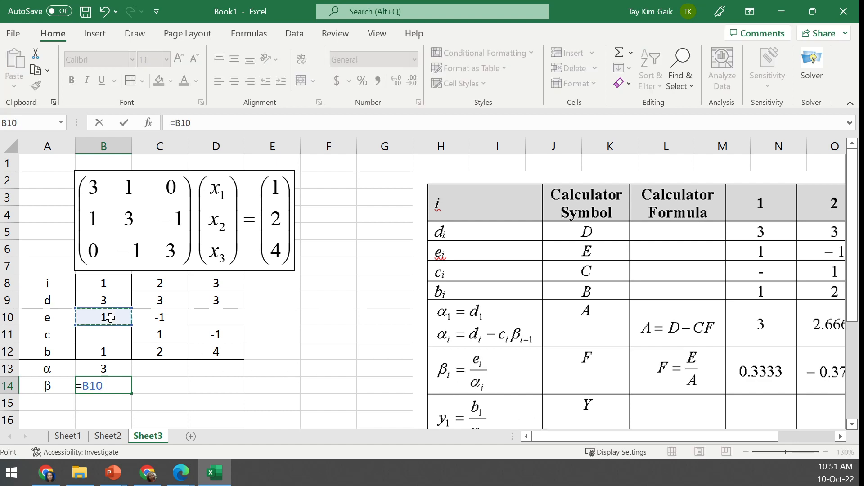
{"action": "type", "text": "/"}
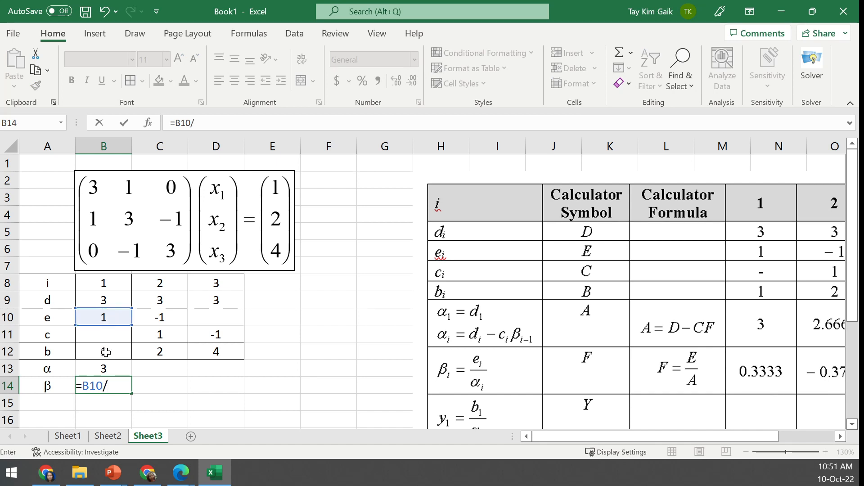
{"action": "left_click", "coordinate": [104, 368]}
{"action": "key", "text": "Return"}
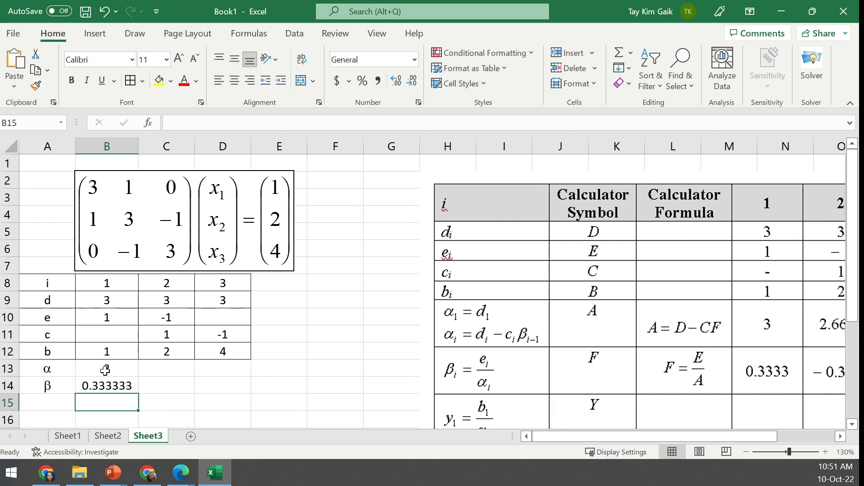
{"action": "left_click", "coordinate": [118, 385]}
{"action": "left_click_drag", "start_coordinate": [137, 394], "coordinate": [243, 389]}
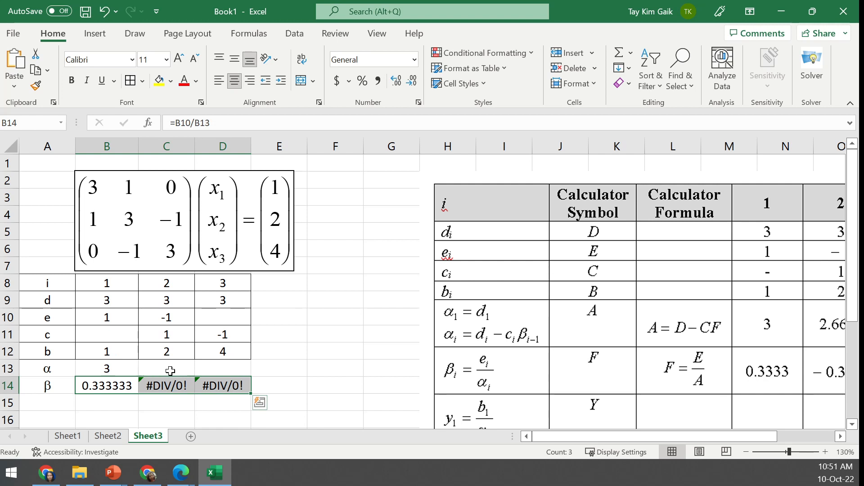
Enter the α formula =C9-C11*B14 in C13 and fill it across to D13
{"action": "left_click", "coordinate": [170, 371]}
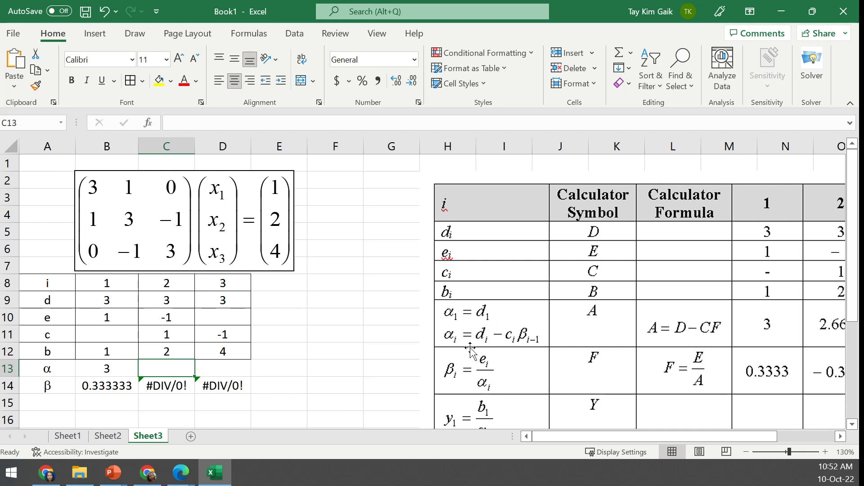
{"action": "type", "text": "="}
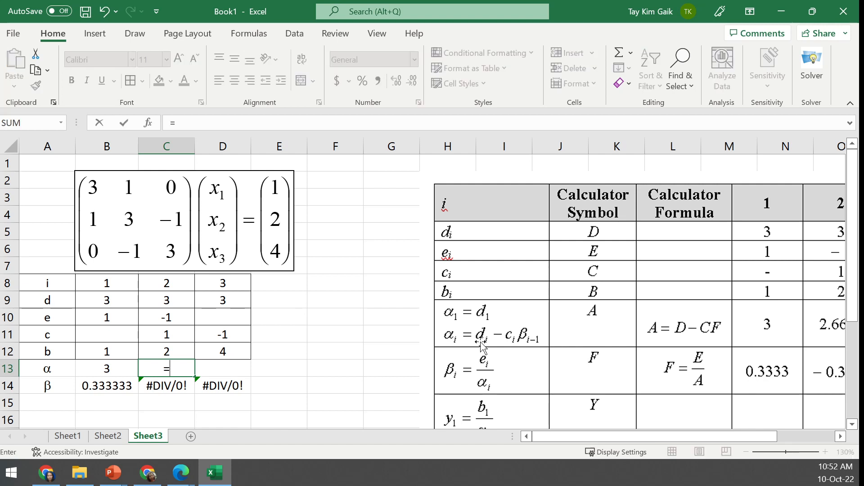
{"action": "left_click", "coordinate": [159, 299]}
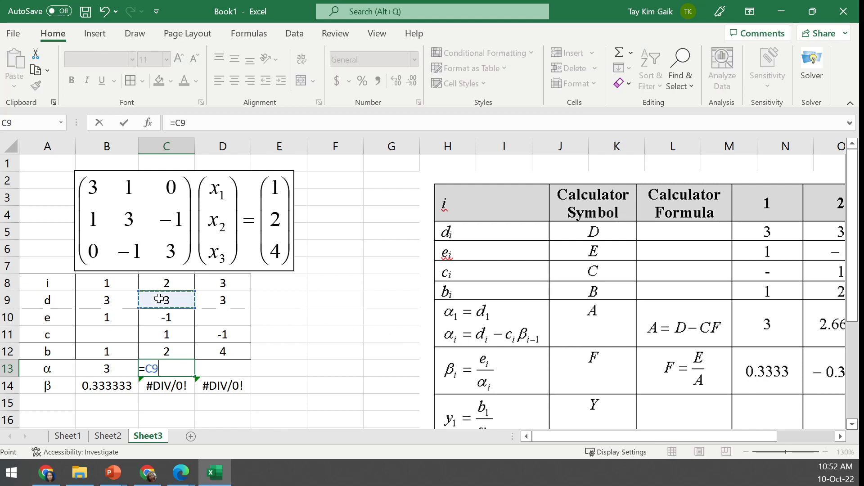
{"action": "type", "text": "-"}
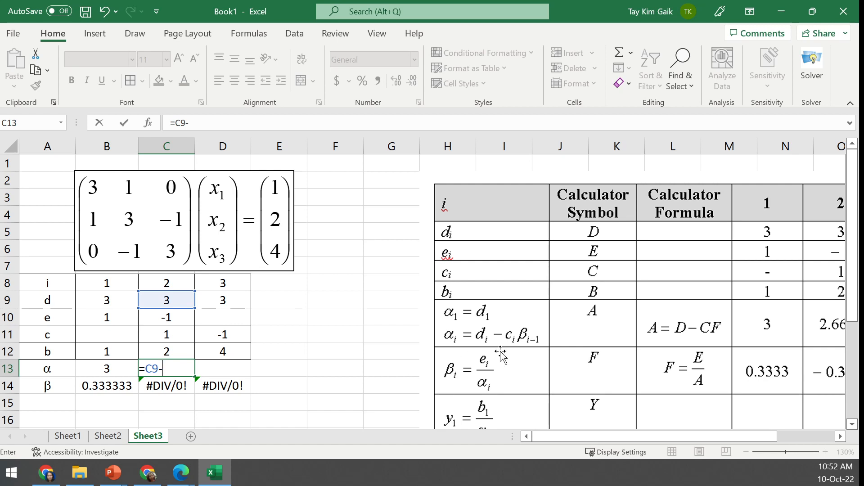
{"action": "left_click", "coordinate": [182, 336]}
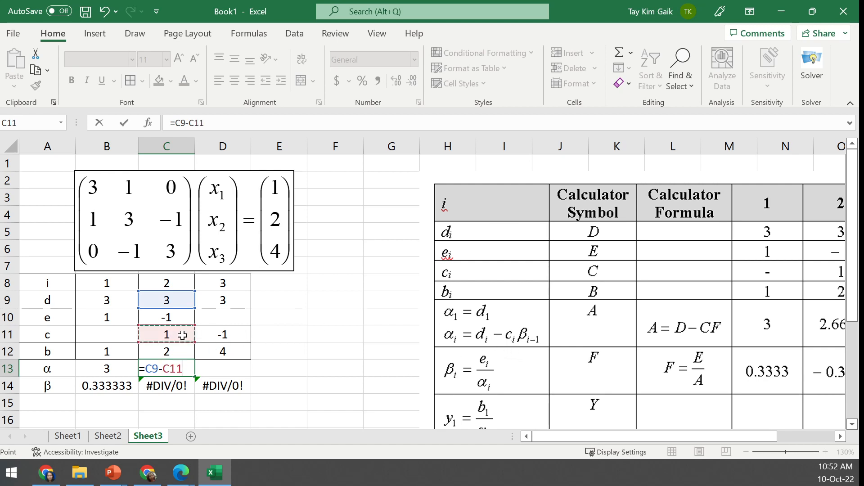
{"action": "type", "text": "*"}
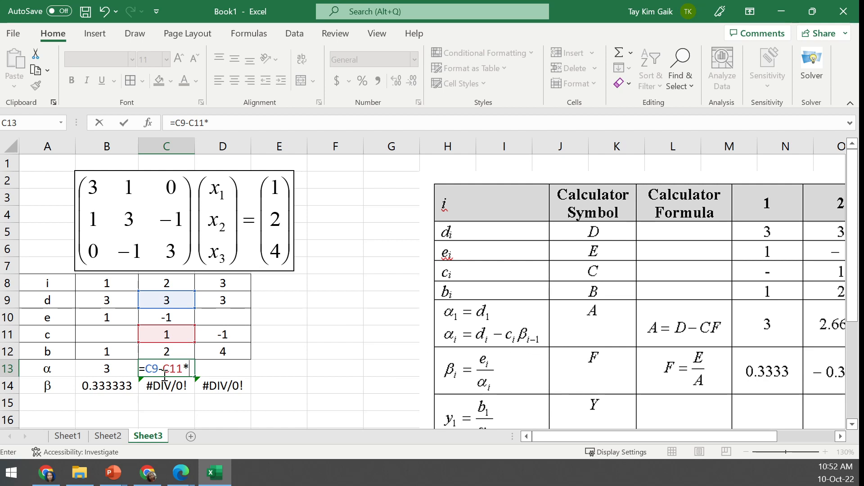
{"action": "left_click", "coordinate": [121, 389]}
{"action": "key", "text": "Return"}
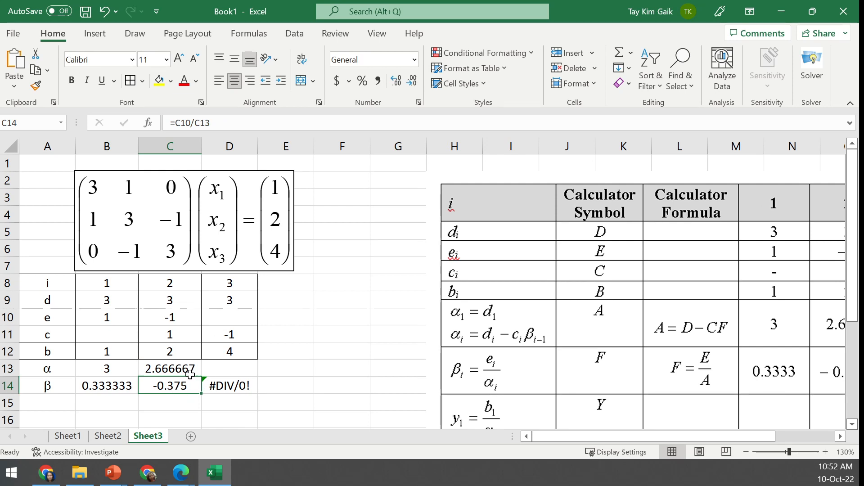
{"action": "left_click", "coordinate": [189, 372]}
{"action": "left_click_drag", "start_coordinate": [202, 375], "coordinate": [238, 375]}
{"action": "left_click", "coordinate": [246, 387]}
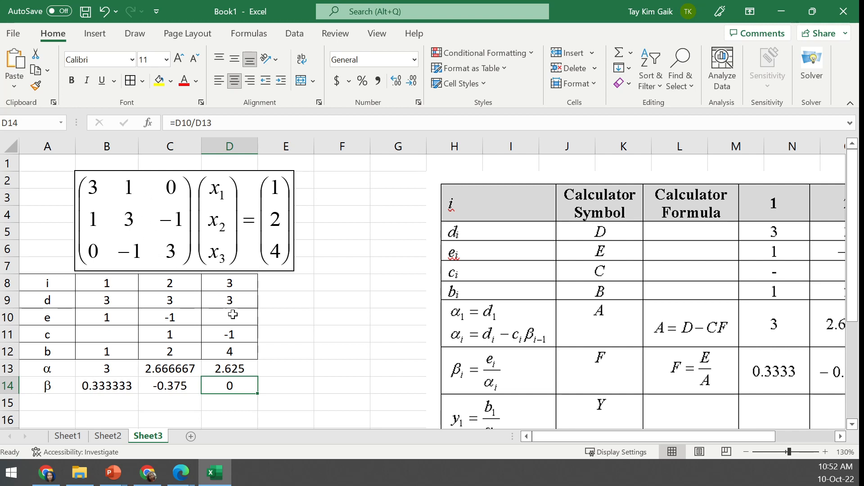
Switch to Thomas Algorithm.pptx in PowerPoint and review the Step 2 forward substitution and Step 3 backward substitution slides
{"action": "mouse_move", "coordinate": [113, 473]}
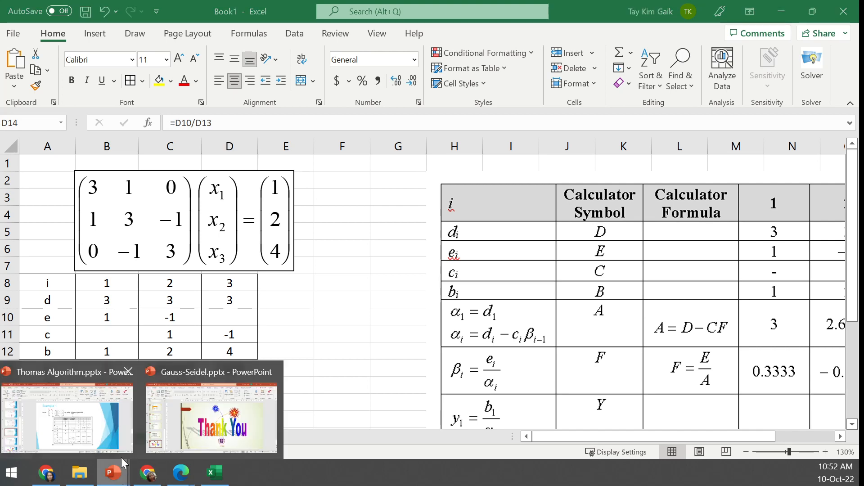
{"action": "left_click", "coordinate": [87, 431]}
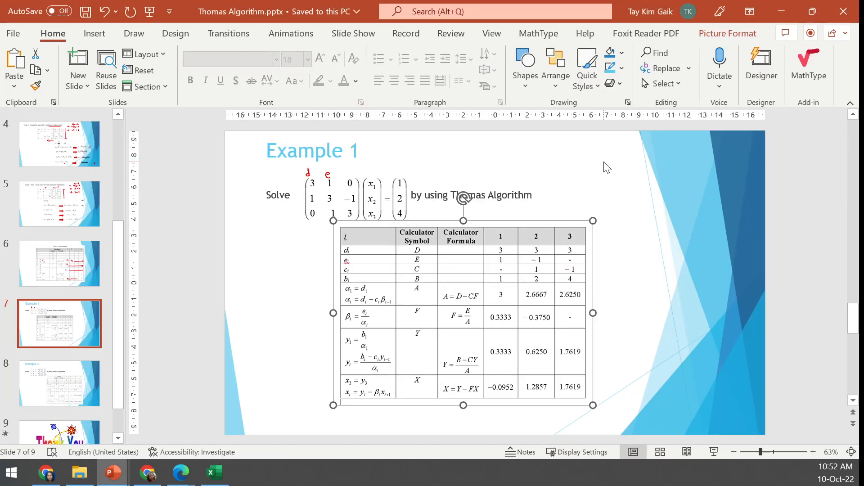
{"action": "left_click", "coordinate": [65, 162]}
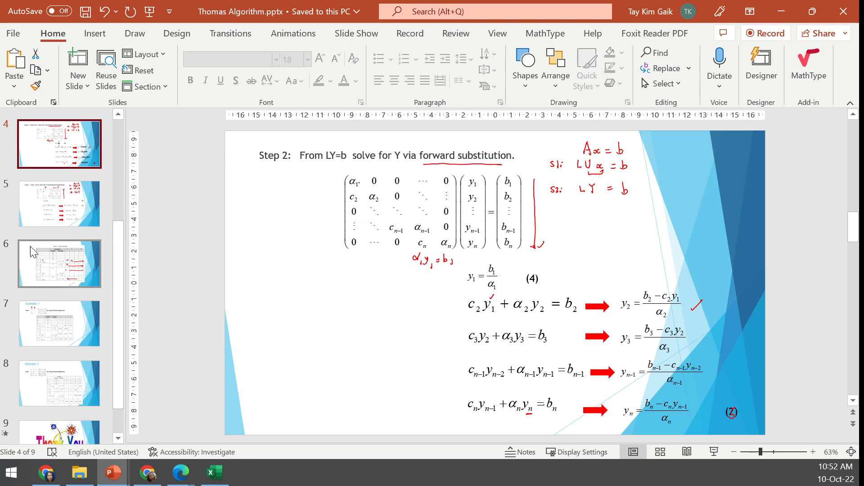
{"action": "left_click", "coordinate": [52, 216]}
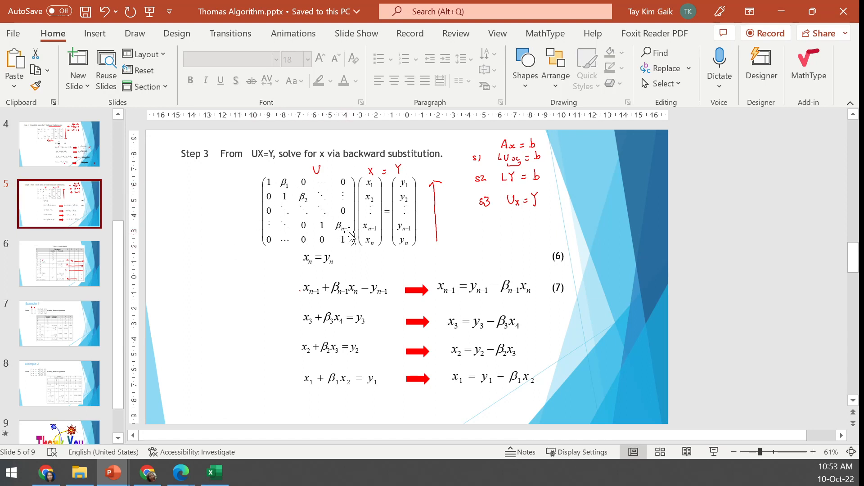
Switch back to the Excel workbook and clear the unneeded third β value in D14
{"action": "left_click", "coordinate": [213, 461]}
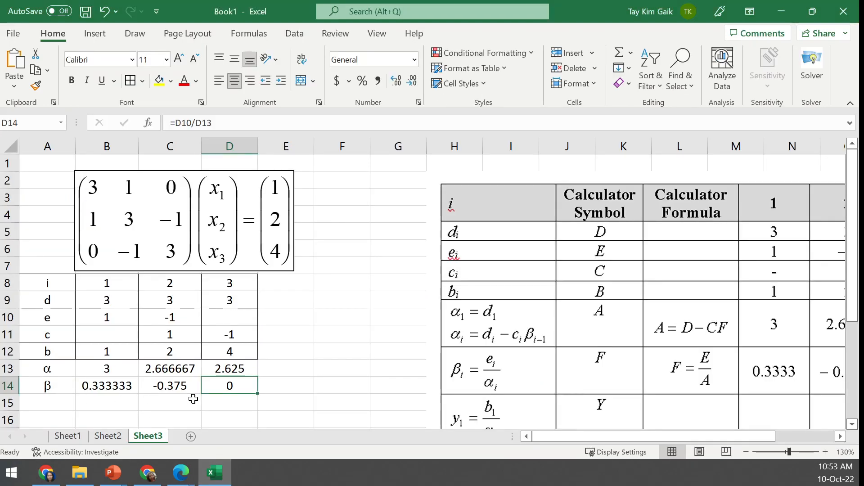
{"action": "key", "text": "Delete"}
{"action": "left_click", "coordinate": [223, 407]}
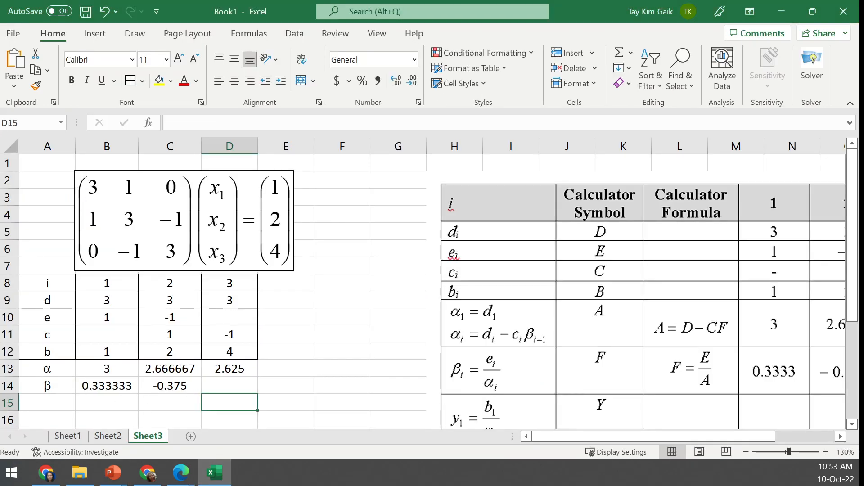
Move the formula table picture closer to the matrix equation, with its top edge in row 1 and its table starting at column F
{"action": "left_click", "coordinate": [852, 424]}
{"action": "left_click", "coordinate": [852, 425]}
{"action": "left_click_drag", "start_coordinate": [509, 170], "coordinate": [439, 165]}
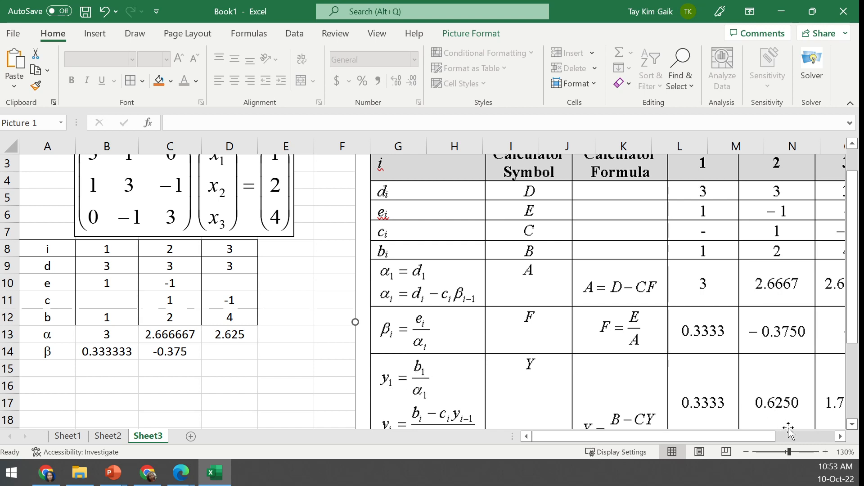
{"action": "left_click_drag", "start_coordinate": [369, 166], "coordinate": [319, 153]}
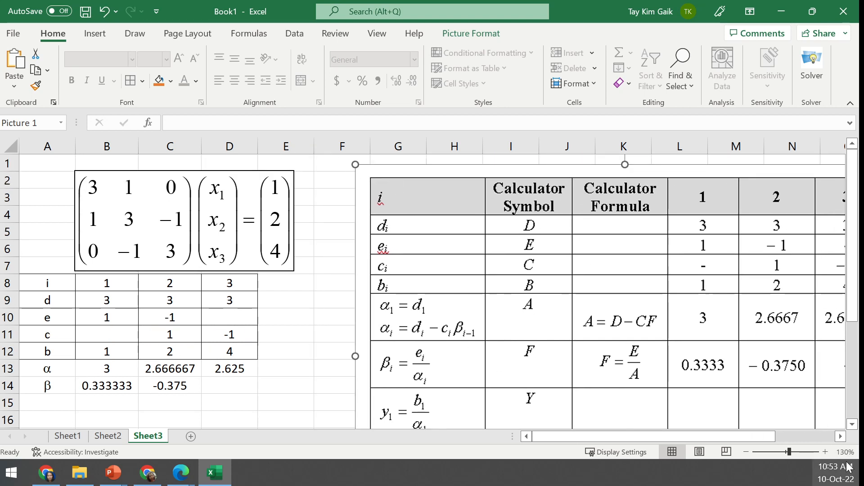
{"action": "left_click_drag", "start_coordinate": [368, 172], "coordinate": [317, 157]}
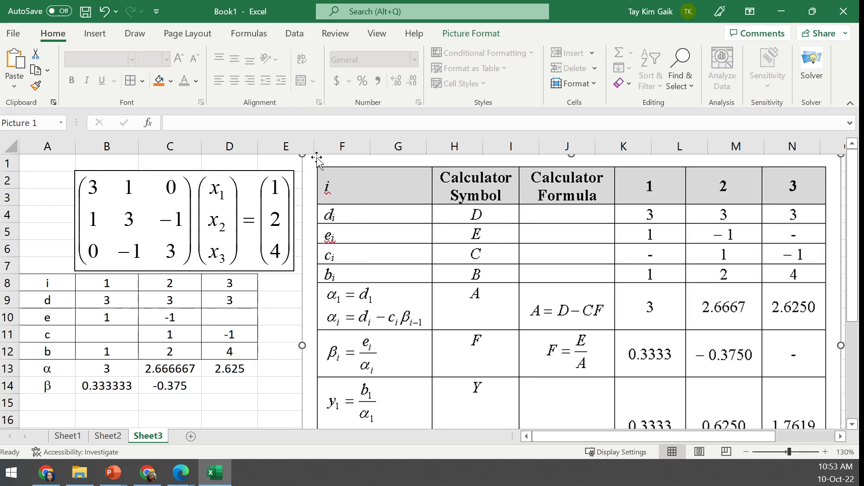
Label the two rows below β as Y in A15 and X in A16
{"action": "left_click", "coordinate": [852, 424]}
{"action": "left_click", "coordinate": [852, 424]}
{"action": "left_click", "coordinate": [852, 424]}
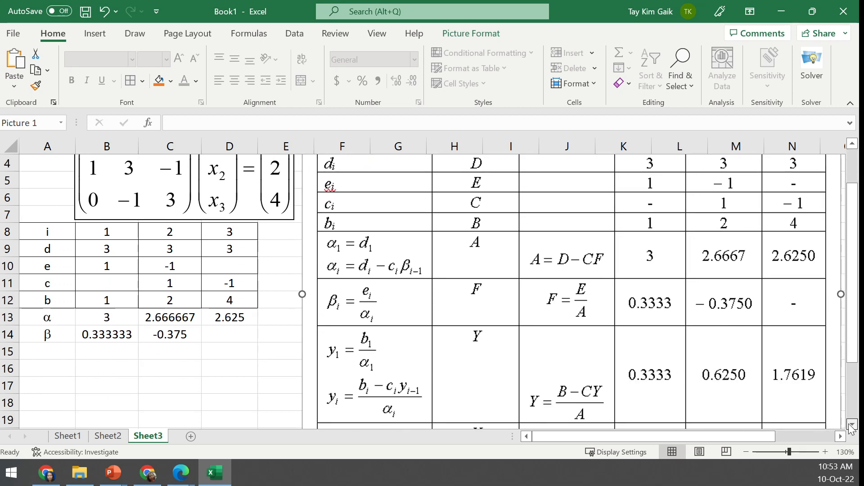
{"action": "left_click", "coordinate": [62, 354]}
{"action": "type", "text": "Y"}
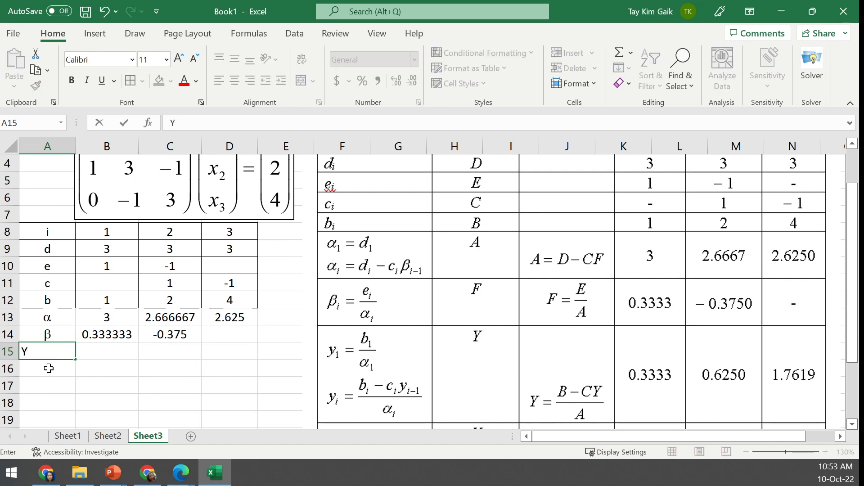
{"action": "left_click", "coordinate": [50, 373]}
{"action": "type", "text": "X"}
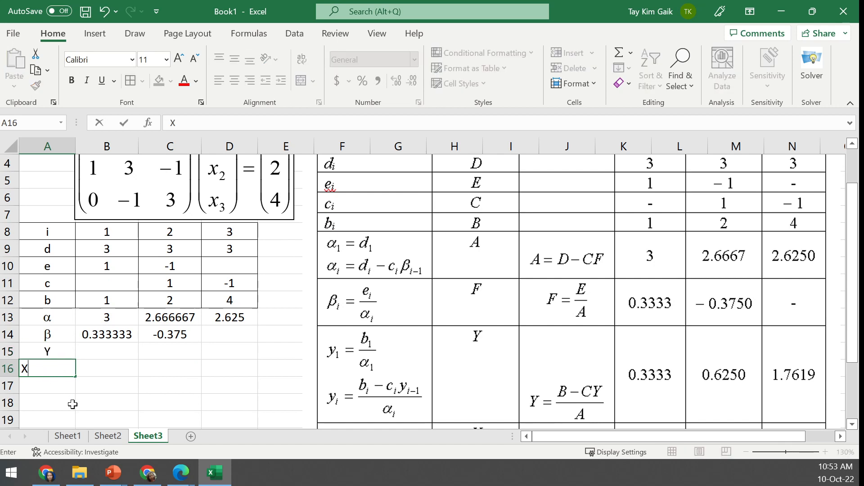
Enter the first Y value in B15 as the formula =B12/B13
{"action": "left_click", "coordinate": [96, 352]}
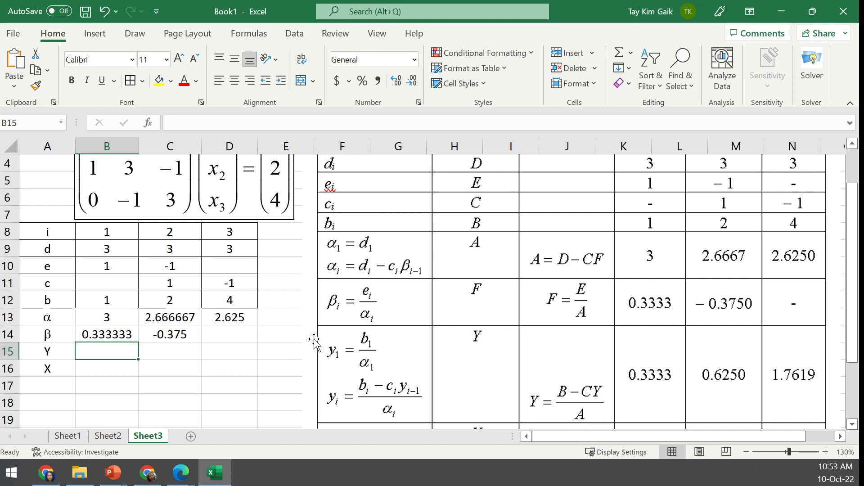
{"action": "type", "text": "="}
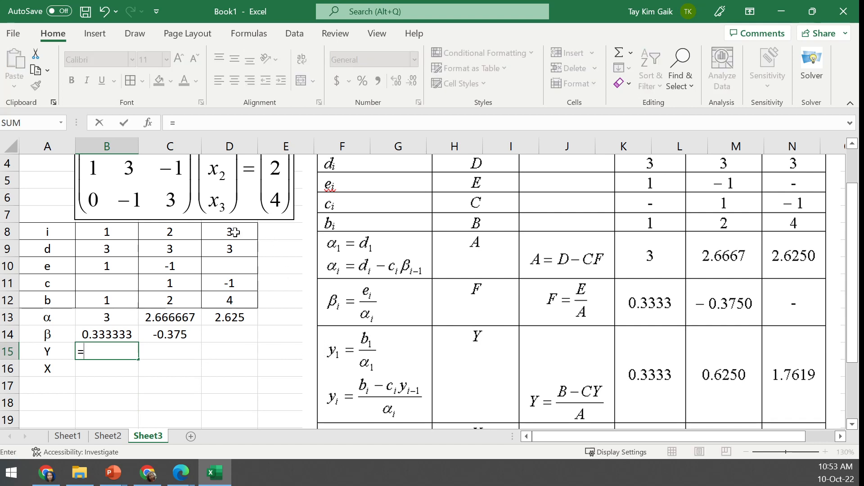
{"action": "left_click", "coordinate": [111, 304]}
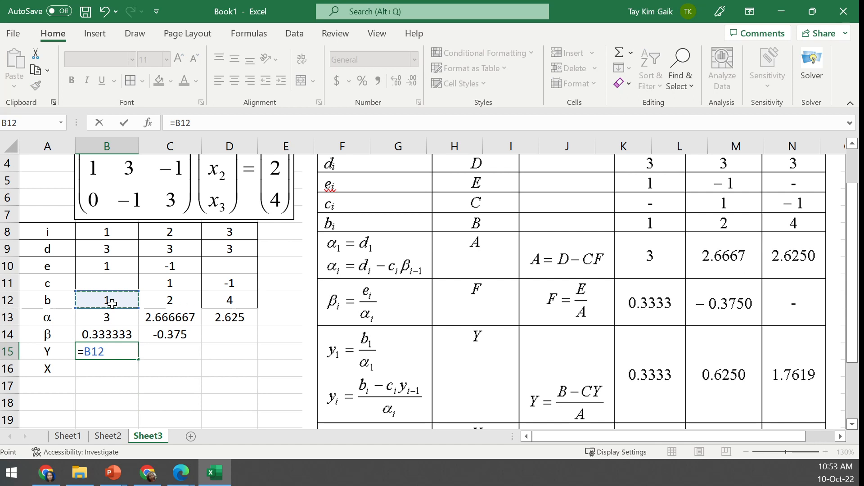
{"action": "type", "text": "/"}
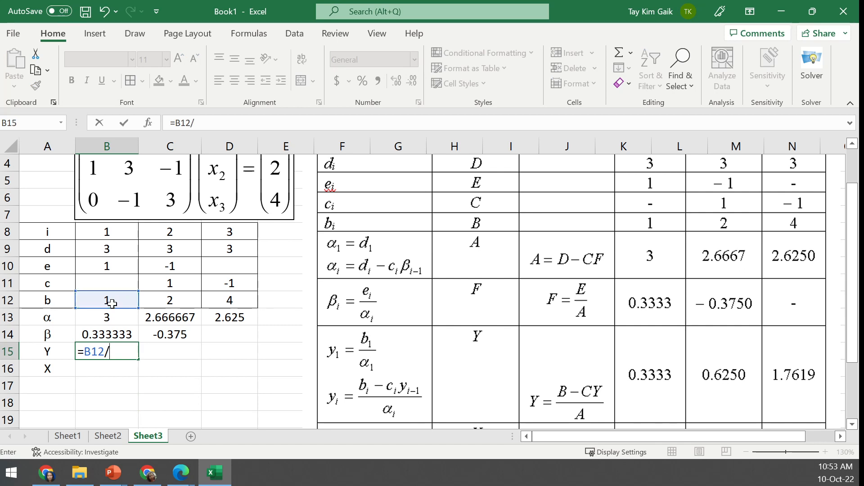
{"action": "left_click", "coordinate": [101, 320]}
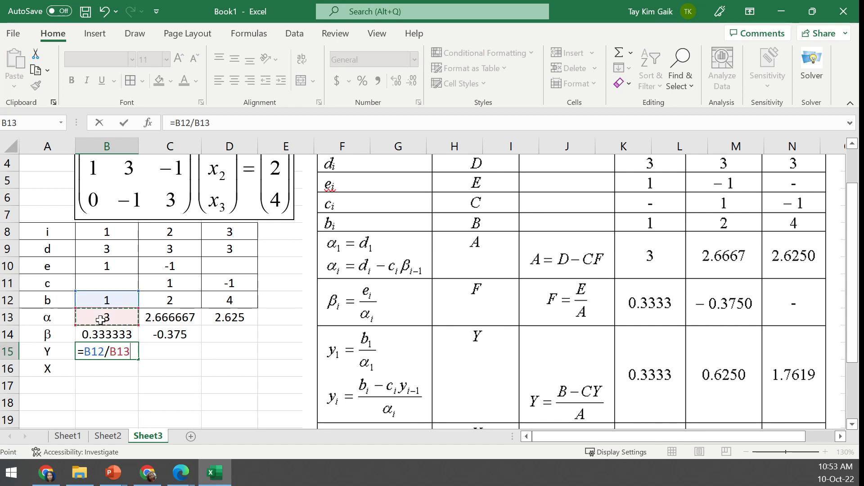
{"action": "key", "text": "Return"}
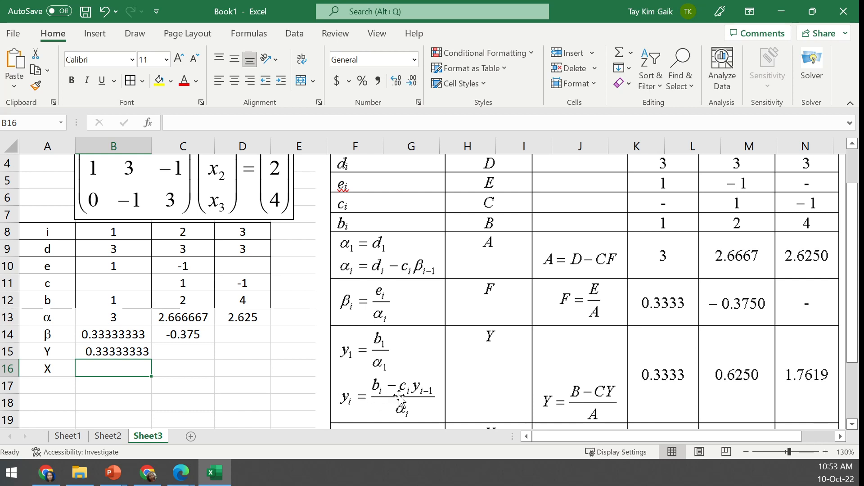
Enter the second Y value in C15 as the formula =(C12-C11*B15)/C13
{"action": "left_click", "coordinate": [193, 351]}
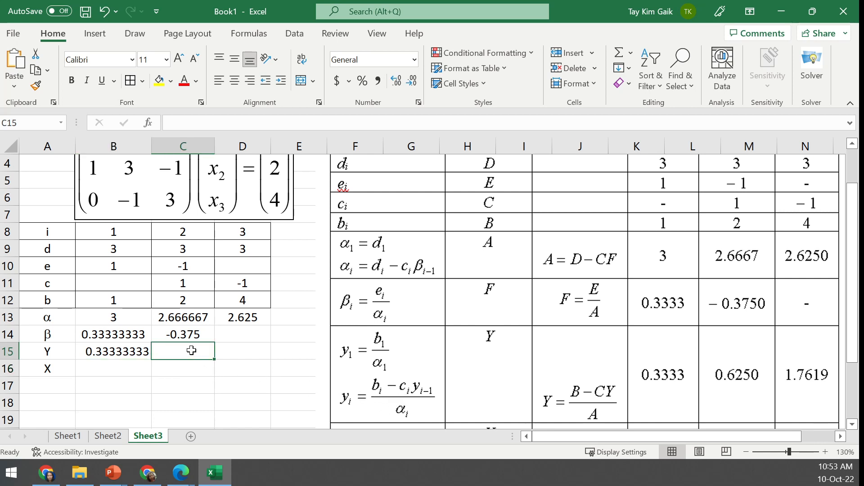
{"action": "type", "text": "=("}
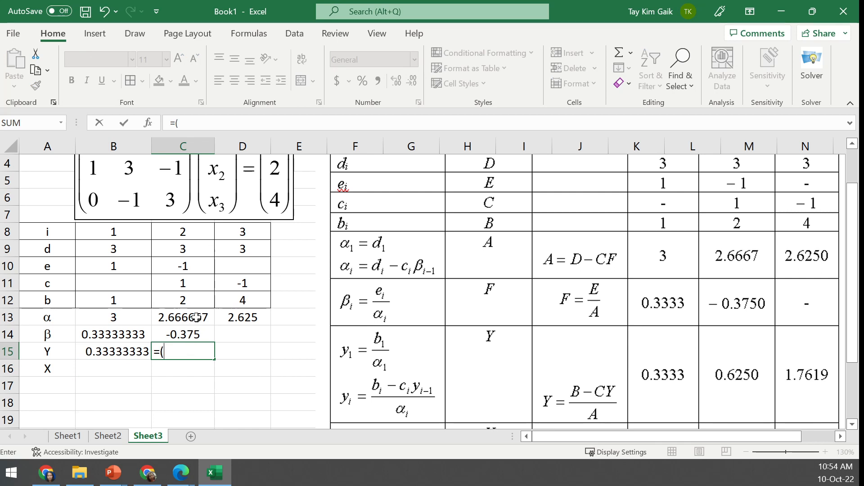
{"action": "left_click", "coordinate": [191, 300]}
{"action": "type", "text": "-"}
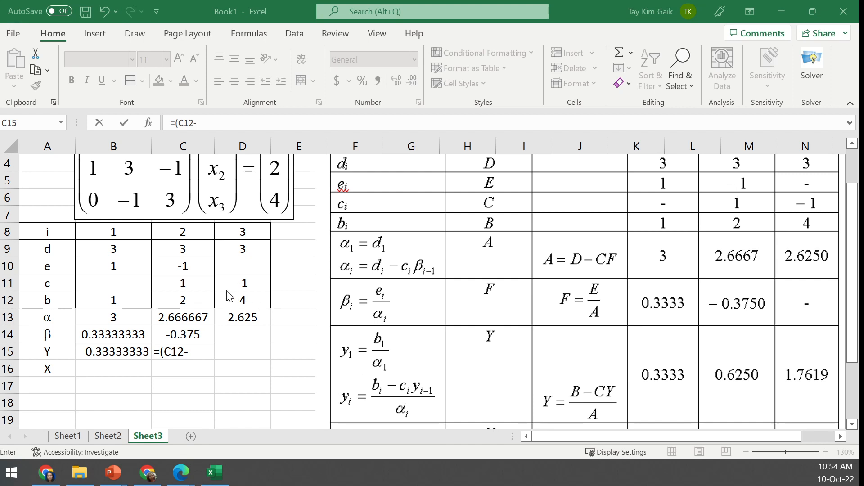
{"action": "left_click", "coordinate": [193, 283]}
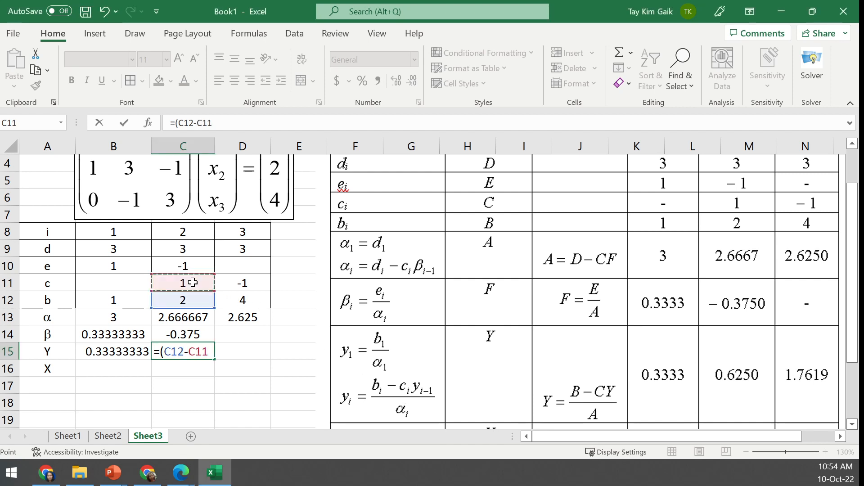
{"action": "type", "text": "*"}
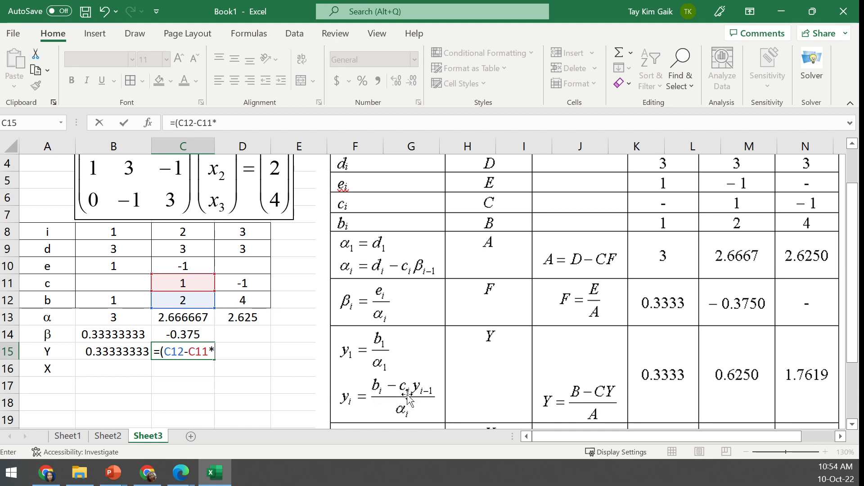
{"action": "left_click", "coordinate": [112, 352]}
{"action": "type", "text": ")"}
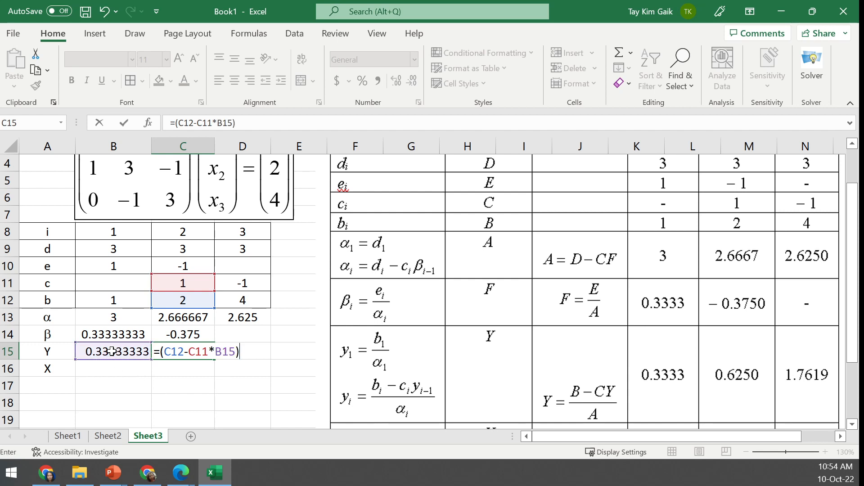
{"action": "type", "text": "/"}
{"action": "left_click", "coordinate": [187, 314]}
{"action": "key", "text": "Return"}
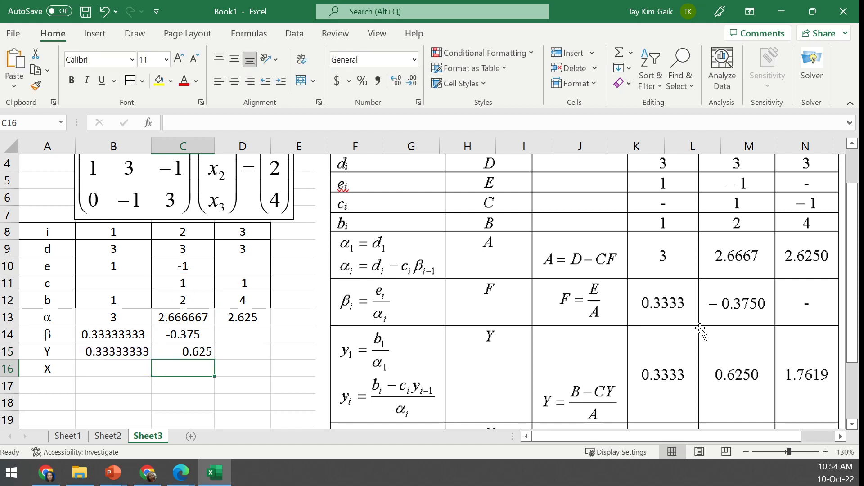
Center the contents of C15 and fill its Y formula across to D15
{"action": "left_click", "coordinate": [178, 353]}
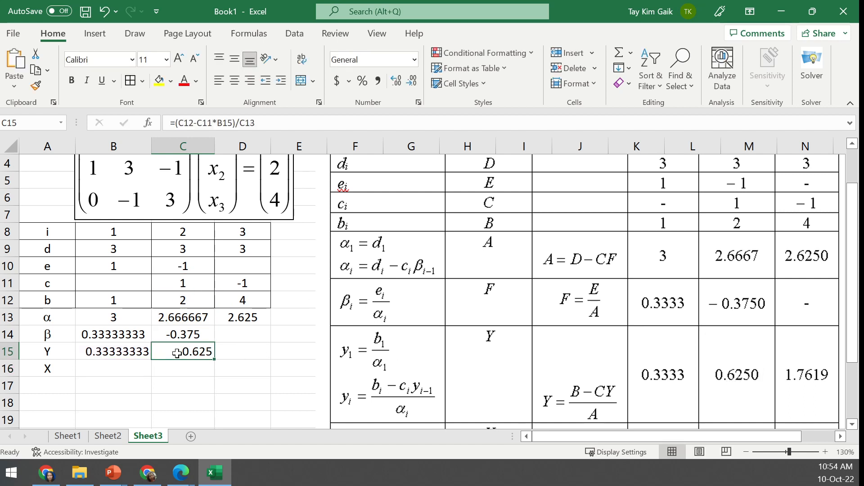
{"action": "left_click", "coordinate": [233, 81]}
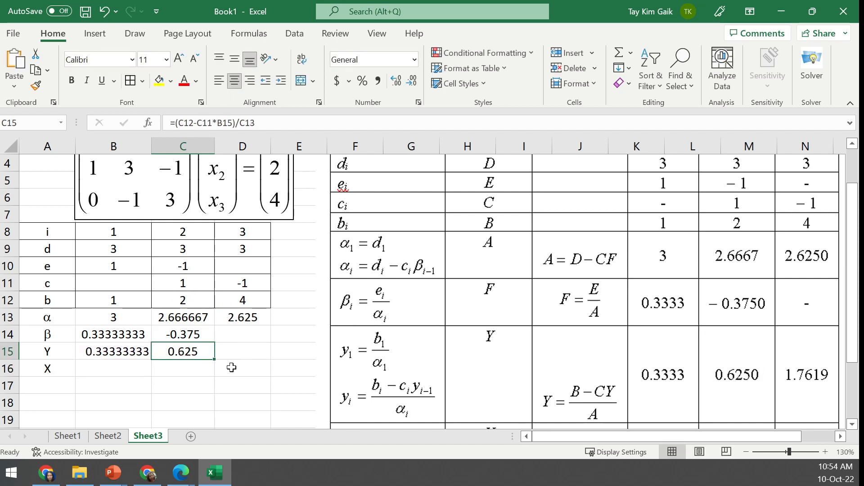
{"action": "left_click_drag", "start_coordinate": [214, 360], "coordinate": [251, 356]}
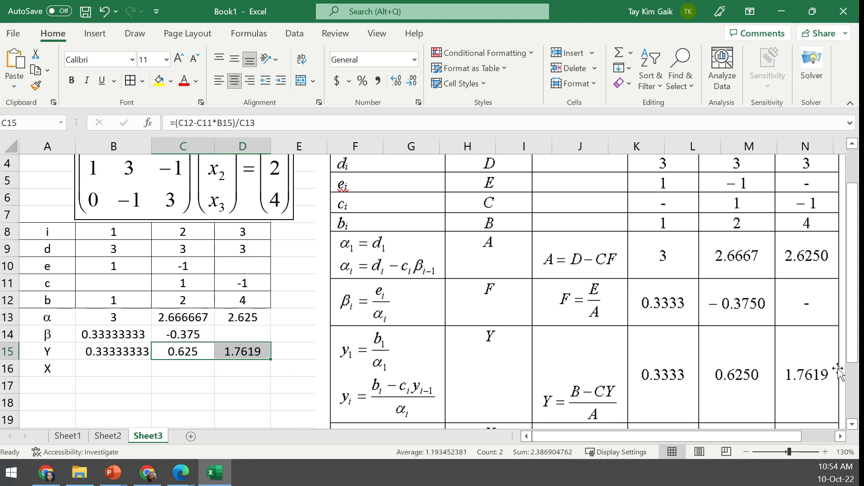
Enter the third X value in D16 as the formula =D15 and center it in the cell
{"action": "scroll", "coordinate": [854, 425], "scroll_direction": "down", "scroll_amount": 3}
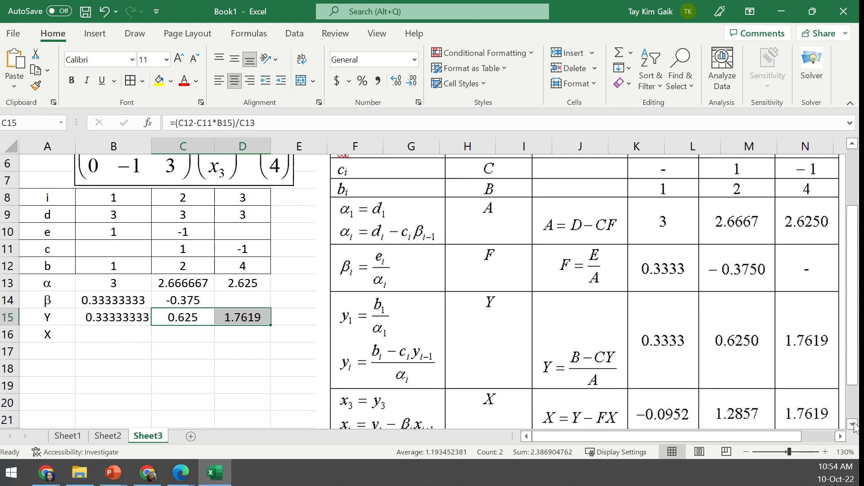
{"action": "left_click", "coordinate": [232, 316]}
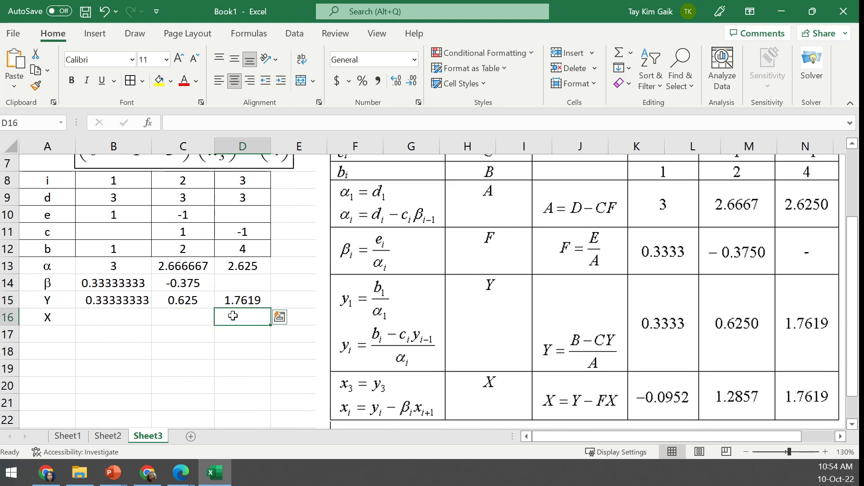
{"action": "type", "text": "="}
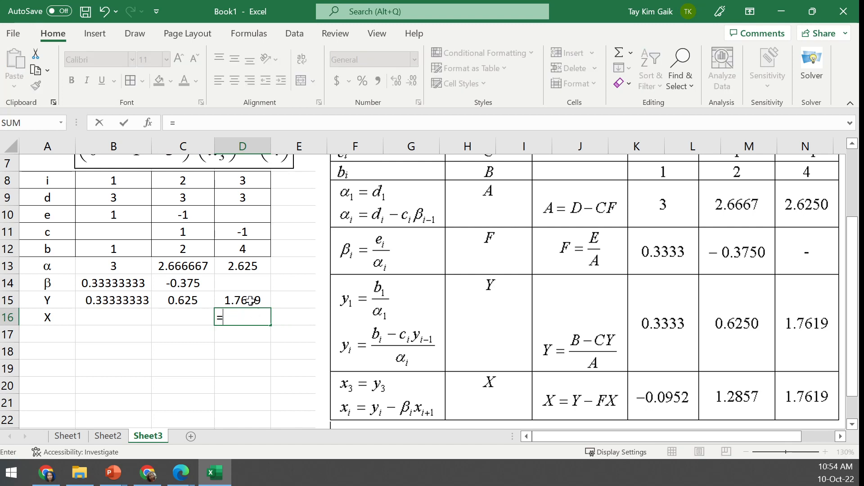
{"action": "left_click", "coordinate": [250, 301]}
{"action": "key", "text": "Return"}
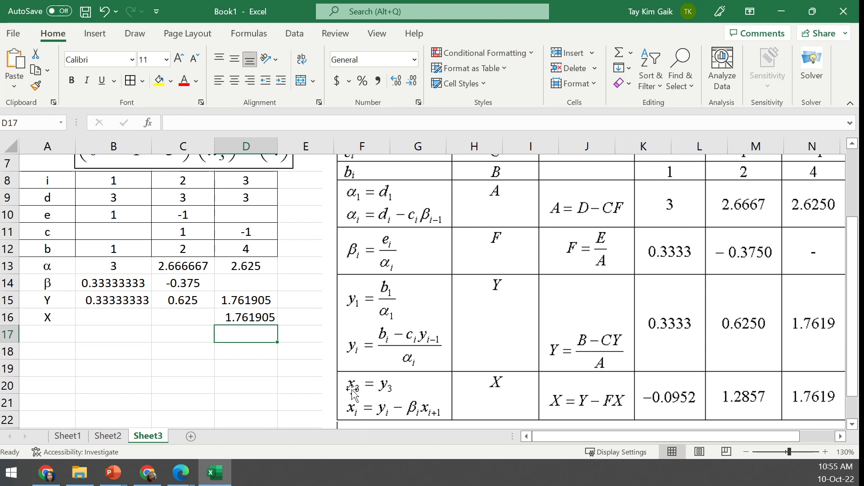
{"action": "left_click", "coordinate": [246, 317]}
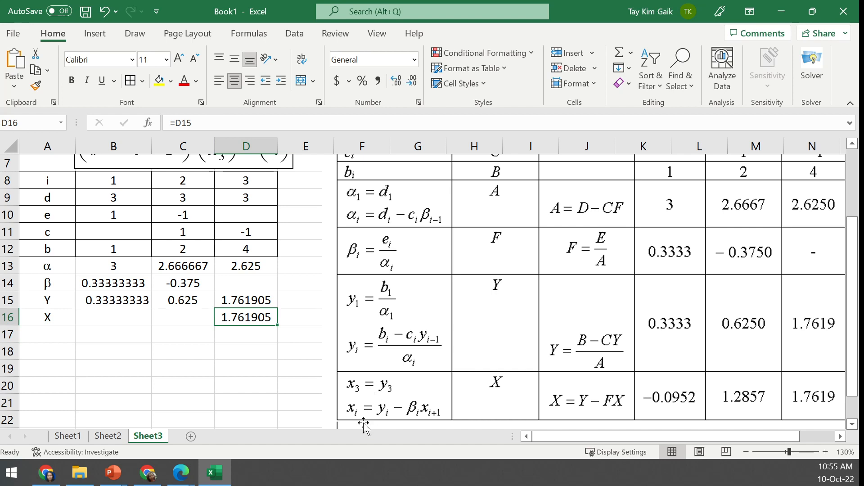
Enter the second X value in C16 as the formula =C15-C14*D16
{"action": "left_click", "coordinate": [177, 320]}
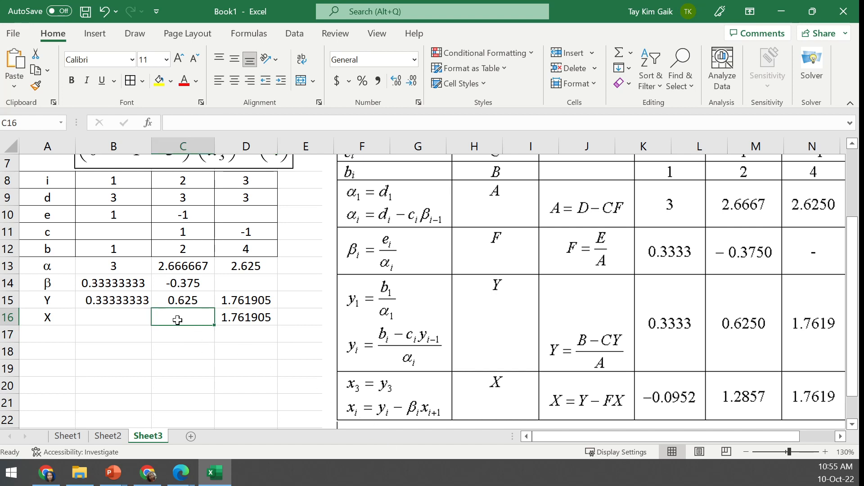
{"action": "type", "text": "="}
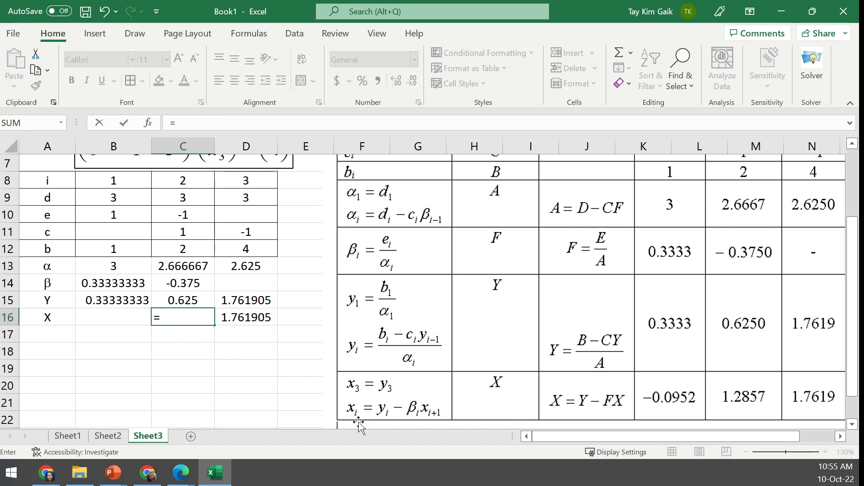
{"action": "left_click", "coordinate": [194, 298]}
{"action": "type", "text": "-"}
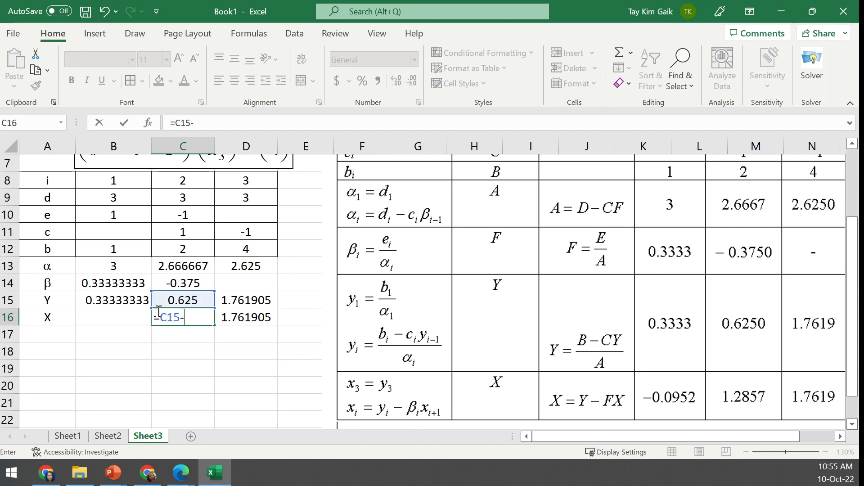
{"action": "left_click", "coordinate": [177, 283]}
{"action": "type", "text": "*"}
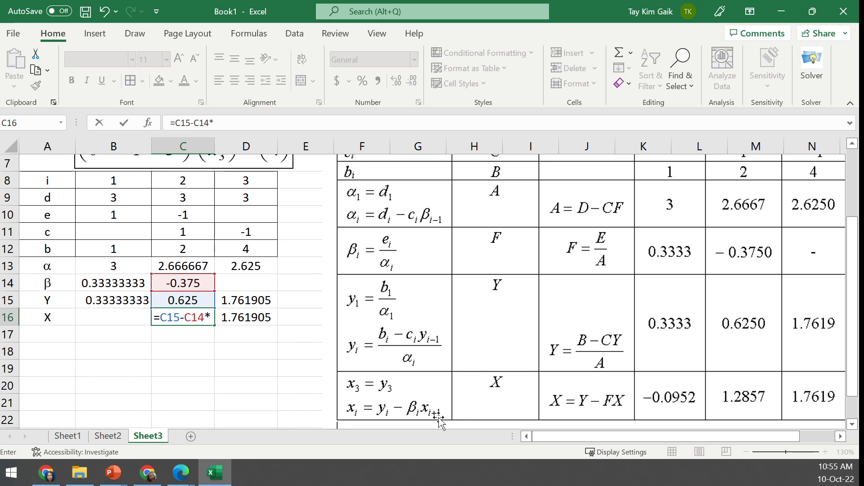
{"action": "left_click", "coordinate": [238, 320]}
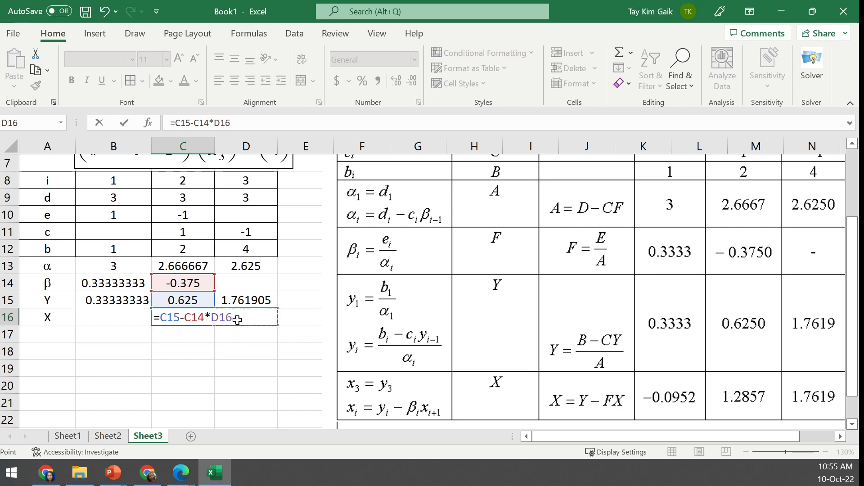
{"action": "key", "text": "Return"}
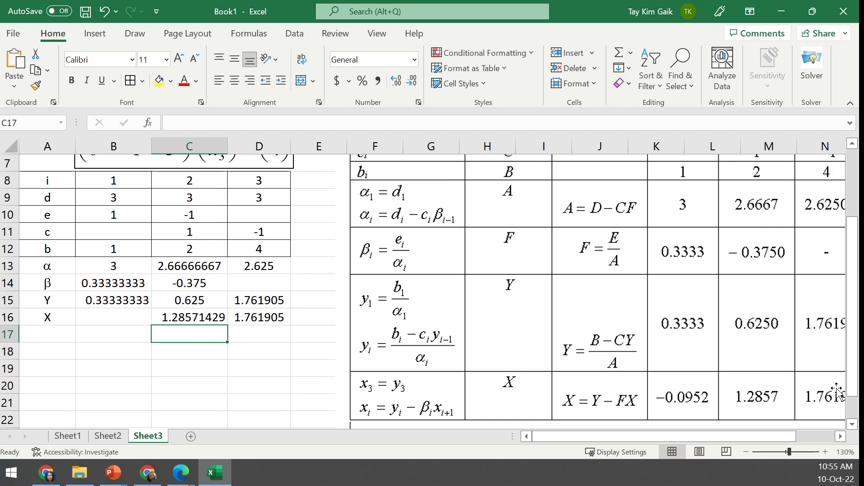
Fill the X formula from C16 back to B16 to obtain the first X value
{"action": "left_click_drag", "start_coordinate": [752, 437], "coordinate": [765, 437]}
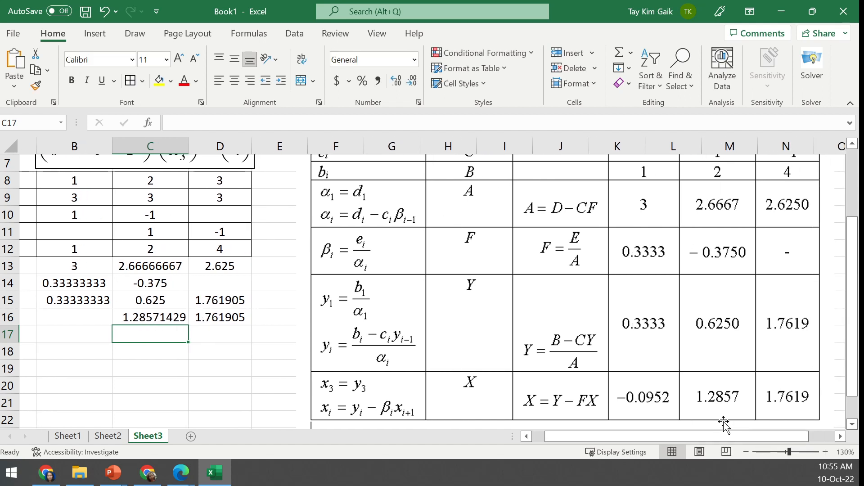
{"action": "left_click", "coordinate": [136, 319]}
{"action": "left_click_drag", "start_coordinate": [189, 324], "coordinate": [54, 331]}
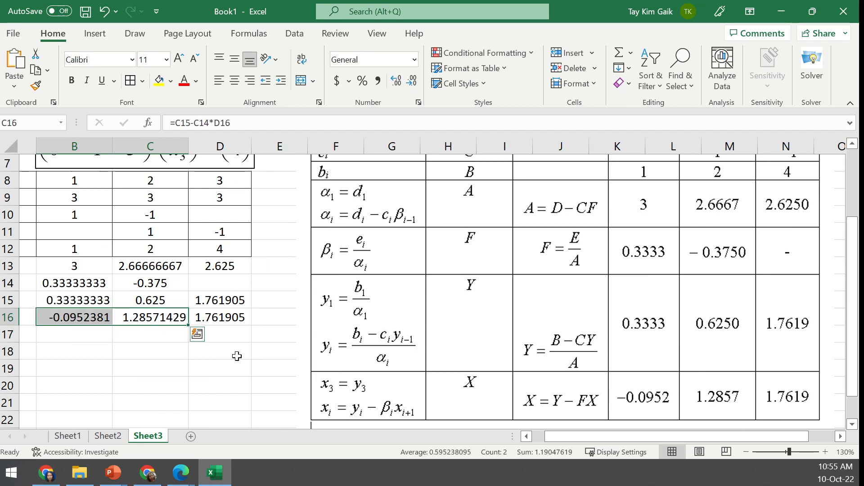
{"action": "left_click", "coordinate": [237, 364]}
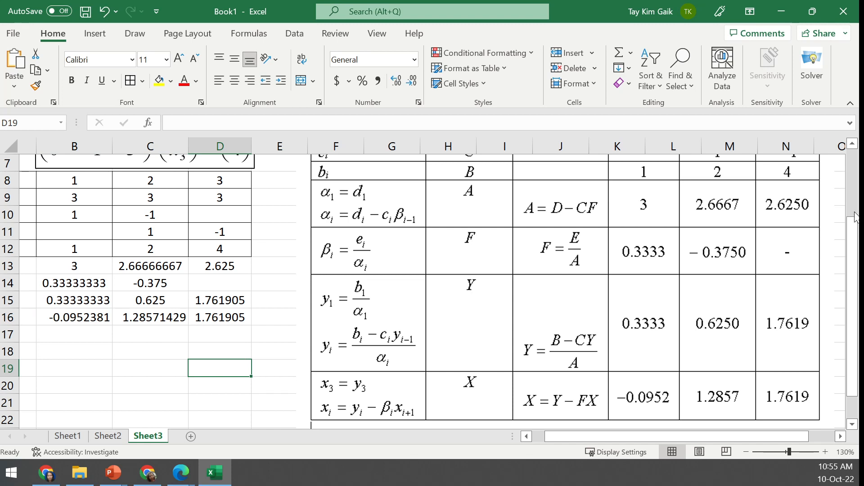
Apply all borders to the α, β, Y and X rows in A13:D16
{"action": "left_click_drag", "start_coordinate": [587, 439], "coordinate": [559, 444]}
{"action": "left_click_drag", "start_coordinate": [90, 267], "coordinate": [259, 300]}
{"action": "left_click_drag", "start_coordinate": [40, 266], "coordinate": [260, 318]}
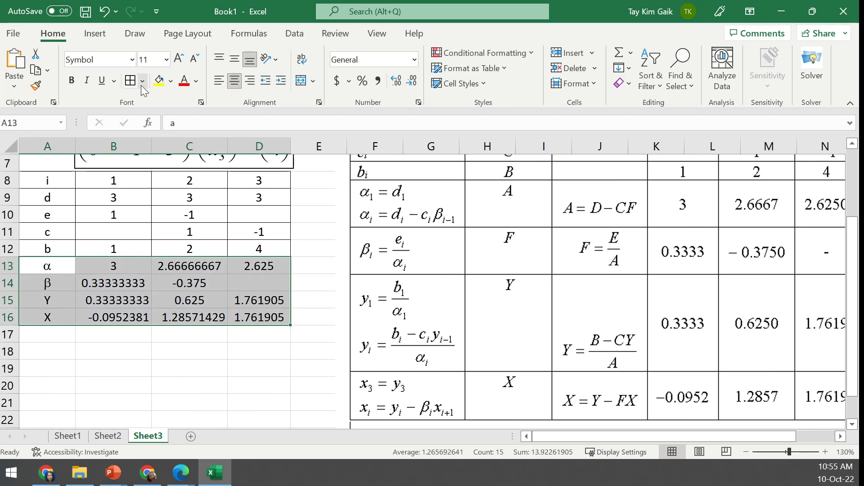
{"action": "left_click_drag", "start_coordinate": [179, 375], "coordinate": [171, 388]}
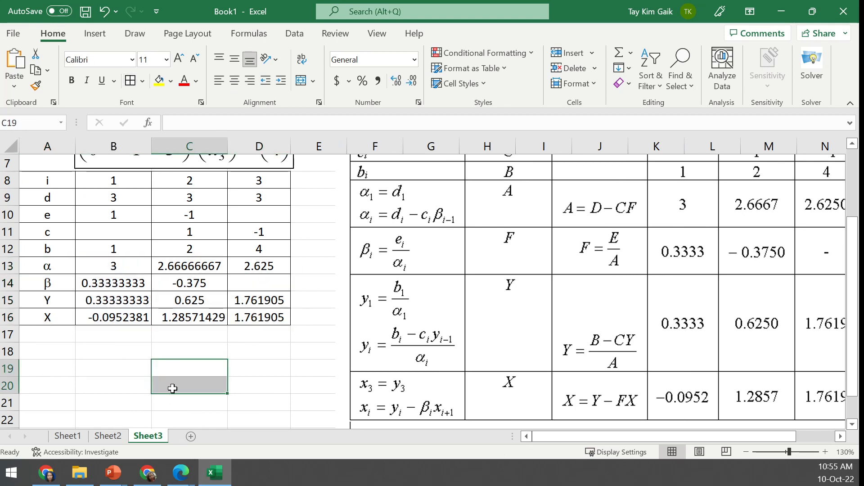
Rename the worksheet Sheet3 as TA1
{"action": "double_click", "coordinate": [152, 437]}
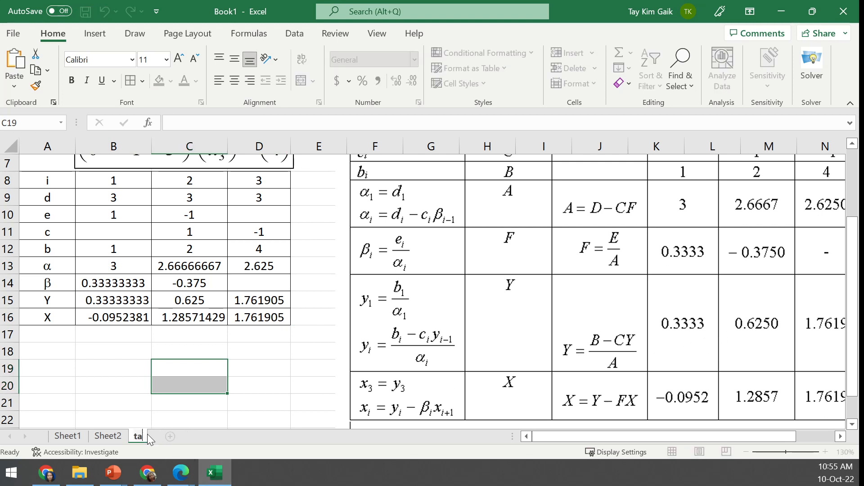
{"action": "type", "text": "TA1"}
{"action": "left_click", "coordinate": [206, 402]}
Create a copy of the TA1 worksheet and place it before Sheet1
{"action": "right_click", "coordinate": [151, 435]}
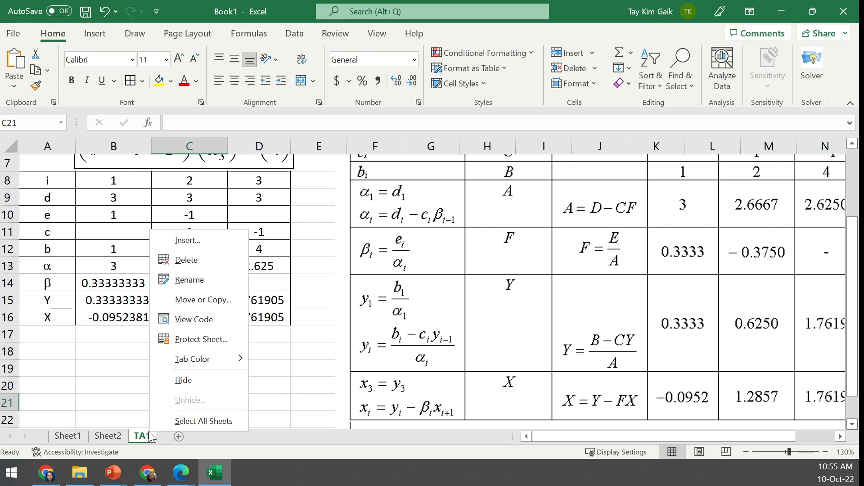
{"action": "left_click", "coordinate": [187, 299]}
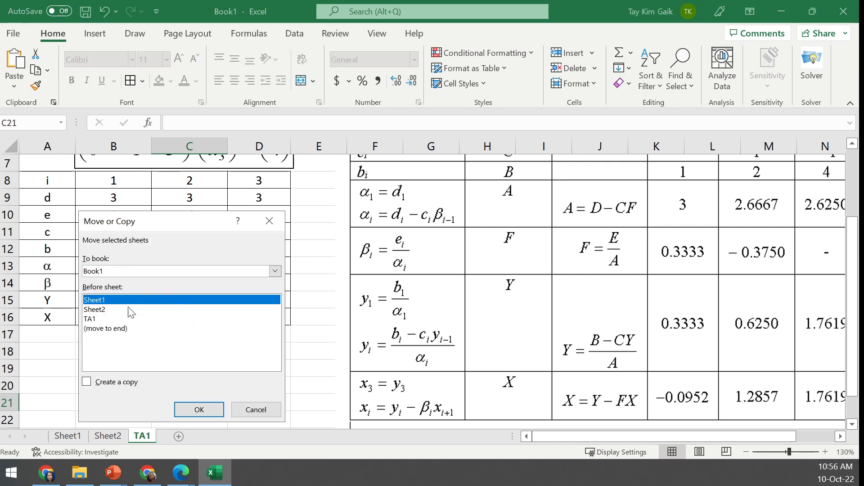
{"action": "left_click", "coordinate": [121, 383]}
{"action": "left_click", "coordinate": [198, 409]}
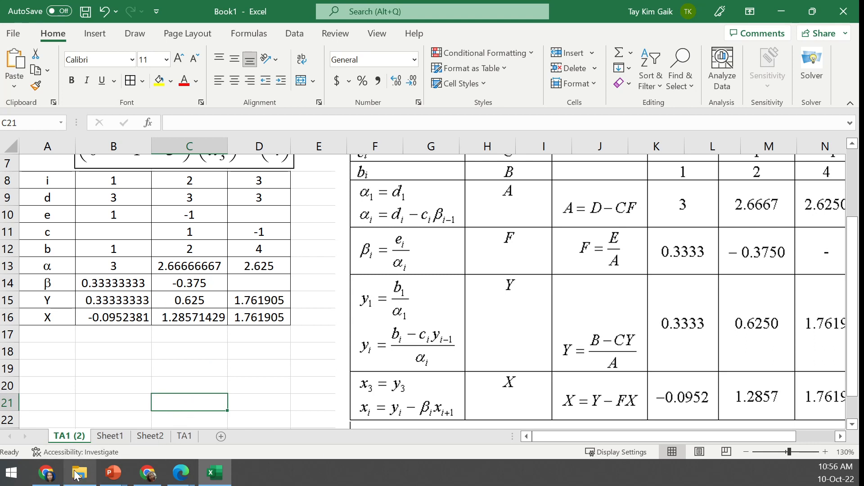
Switch to the Thomas Algorithm presentation in PowerPoint and copy the 4×4 matrix equation from the Example 2 slide
{"action": "left_click_drag", "start_coordinate": [853, 243], "coordinate": [856, 158]}
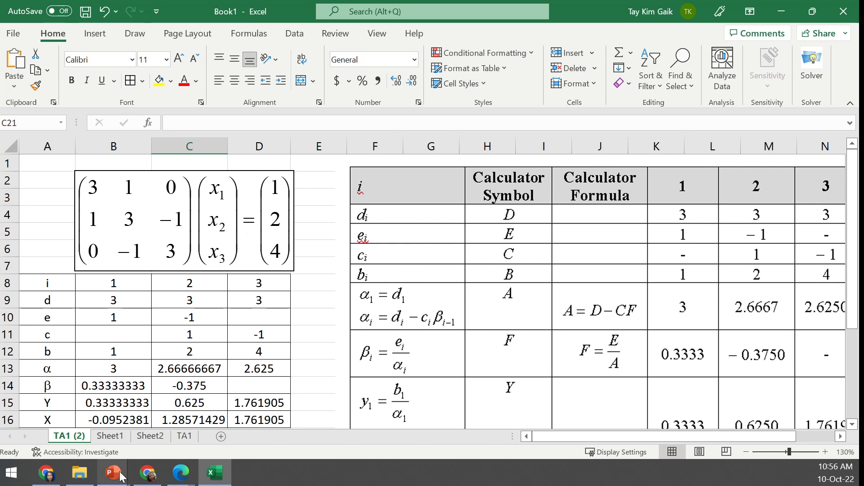
{"action": "mouse_move", "coordinate": [115, 473]}
{"action": "left_click", "coordinate": [98, 415]}
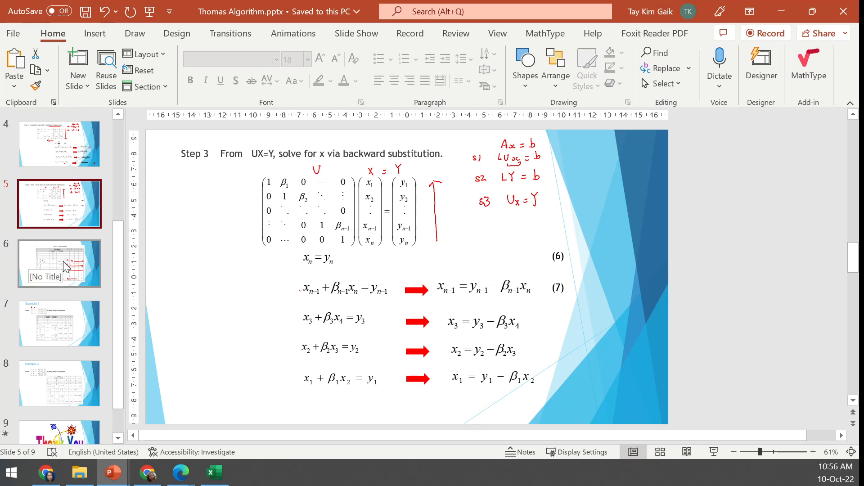
{"action": "left_click", "coordinate": [67, 342]}
{"action": "left_click", "coordinate": [65, 391]}
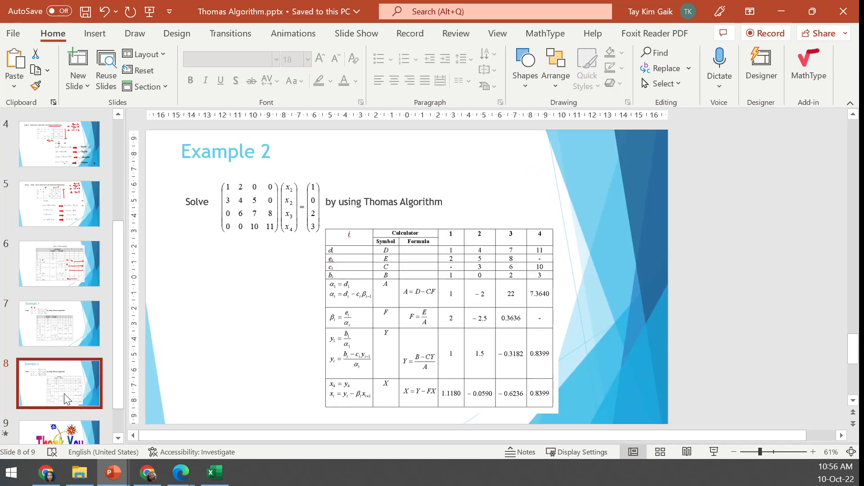
{"action": "left_click", "coordinate": [282, 220]}
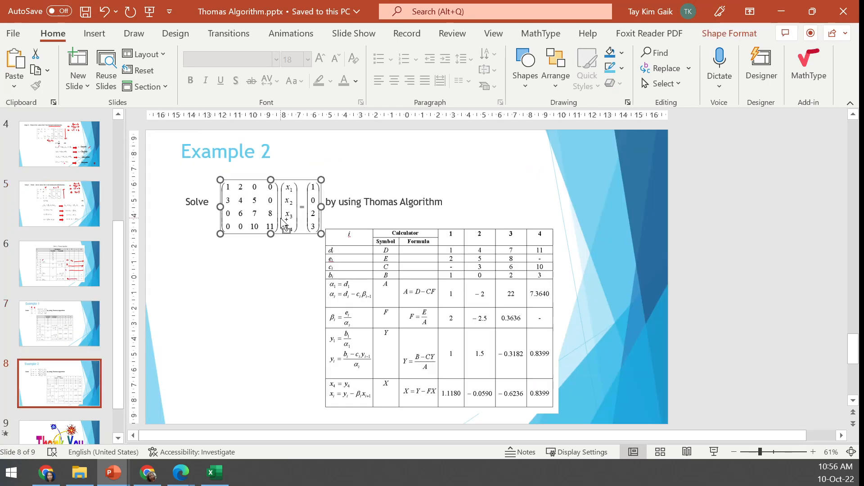
Switch back to Excel and replace the 3×3 matrix equation on TA1 (2) with the copied 4×4 equation at B1
{"action": "left_click", "coordinate": [214, 472]}
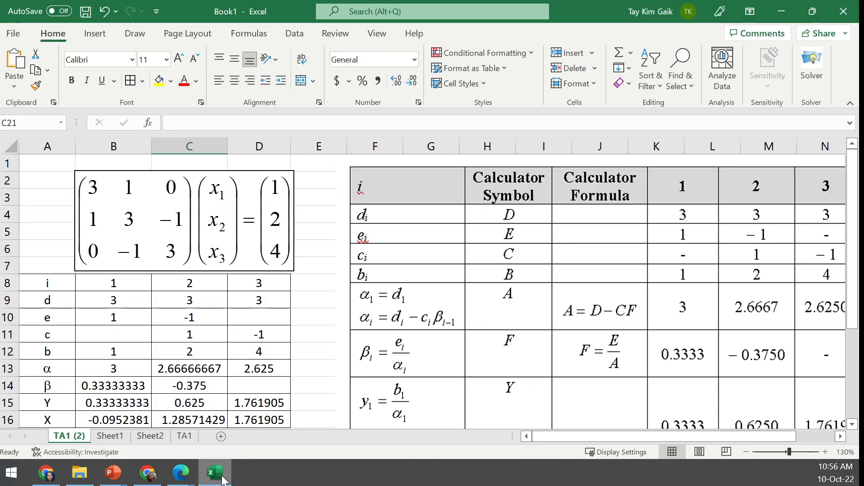
{"action": "left_click", "coordinate": [160, 171]}
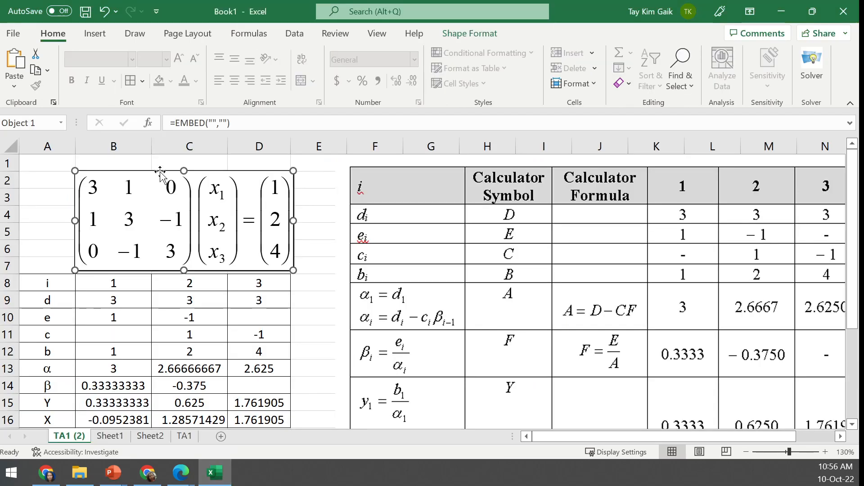
{"action": "key", "text": "Delete"}
{"action": "left_click", "coordinate": [101, 166]}
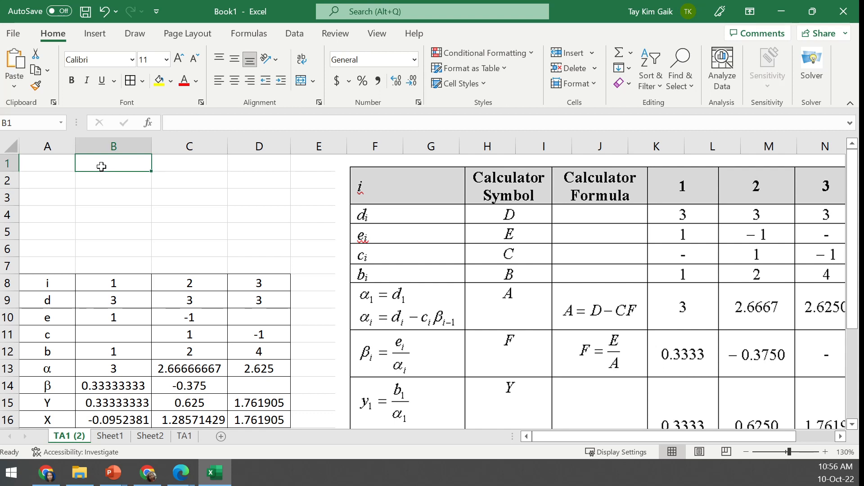
{"action": "key", "text": "ctrl+v"}
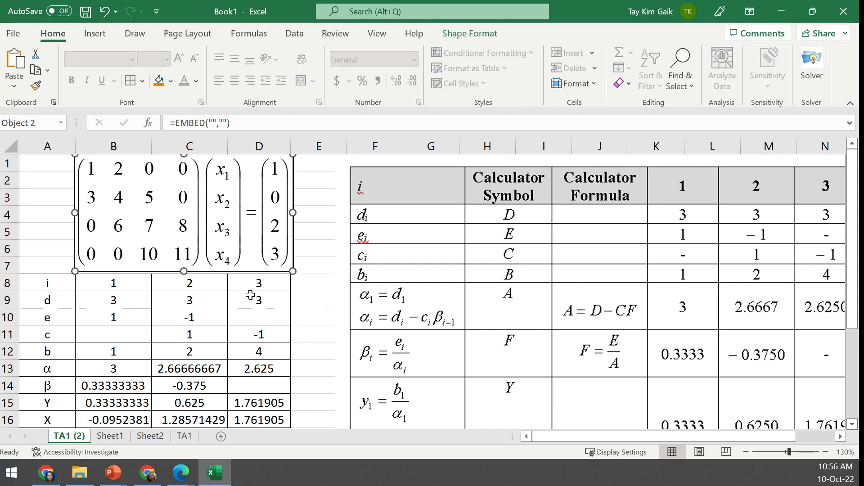
Enter 4 as the fourth index in E8 and delete the old 3×3 solution table picture beside the calculations
{"action": "left_click", "coordinate": [318, 285]}
{"action": "type", "text": "4"}
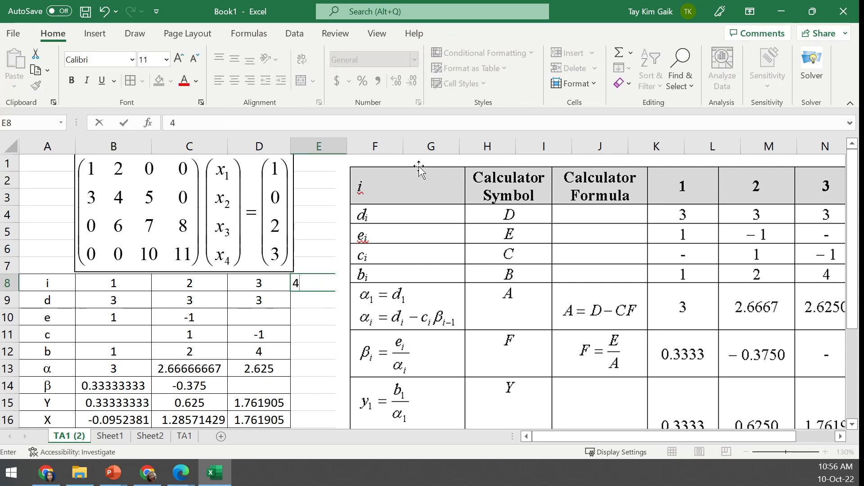
{"action": "left_click", "coordinate": [419, 169]}
{"action": "key", "text": "Delete"}
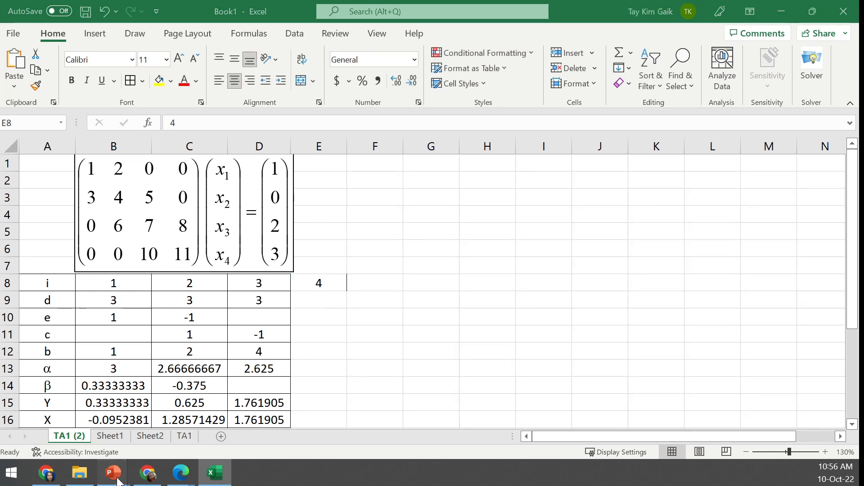
Switch to PowerPoint and copy the solution table picture from the Example 2 slide
{"action": "mouse_move", "coordinate": [113, 472]}
{"action": "left_click", "coordinate": [95, 420]}
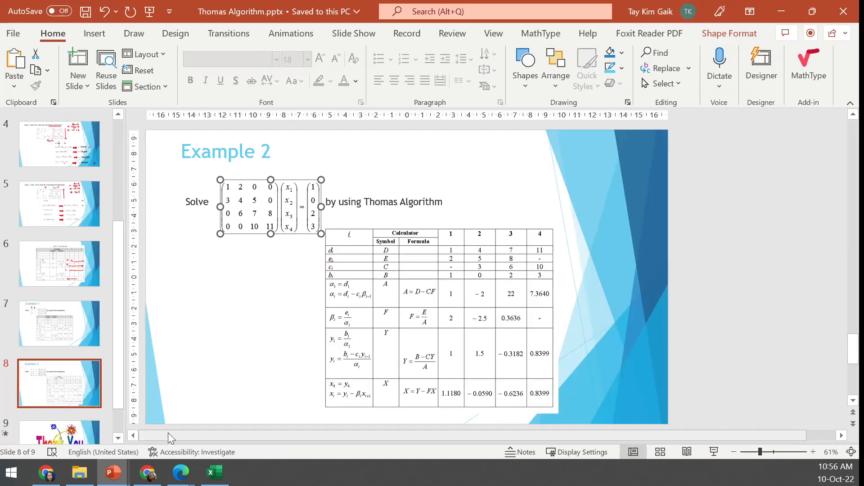
{"action": "left_click", "coordinate": [378, 239]}
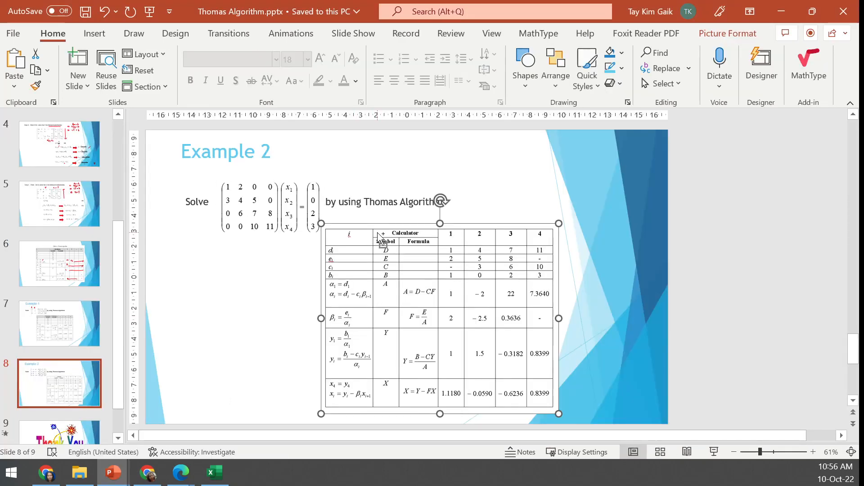
Switch back to Excel and paste the Example 2 solution table picture at F1
{"action": "left_click", "coordinate": [214, 472]}
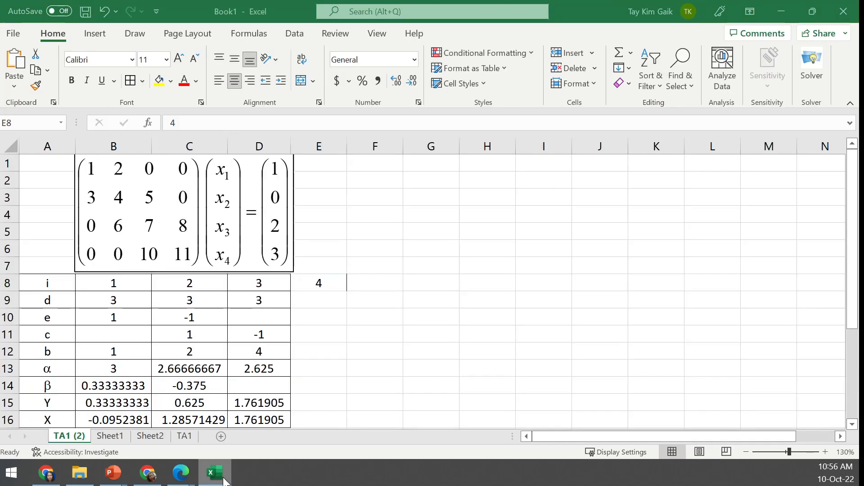
{"action": "left_click", "coordinate": [422, 169]}
{"action": "left_click", "coordinate": [394, 166]}
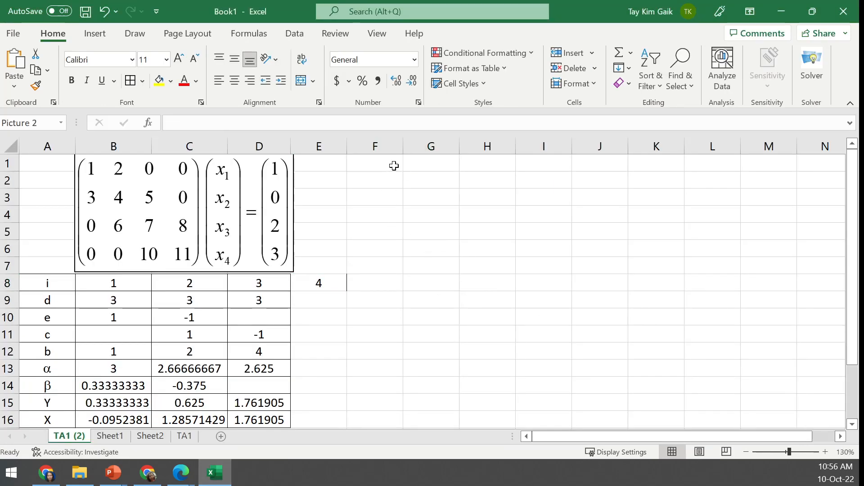
{"action": "key", "text": "ctrl+v"}
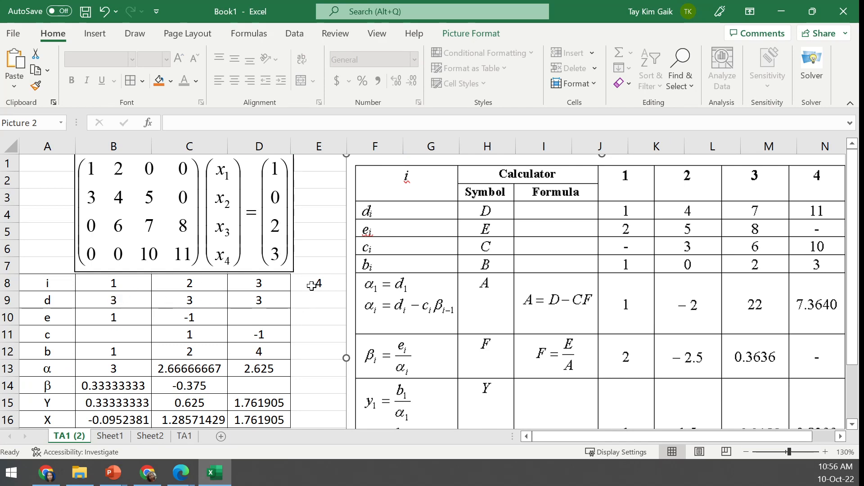
Apply all borders to the new fourth column of the calculation table, E8:E16
{"action": "left_click_drag", "start_coordinate": [306, 282], "coordinate": [305, 305]}
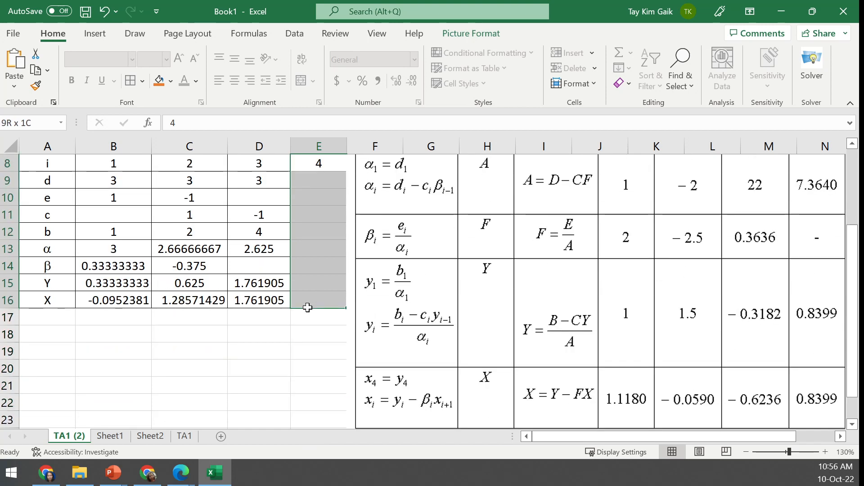
{"action": "left_click", "coordinate": [131, 80]}
{"action": "left_click_drag", "start_coordinate": [853, 249], "coordinate": [851, 173]}
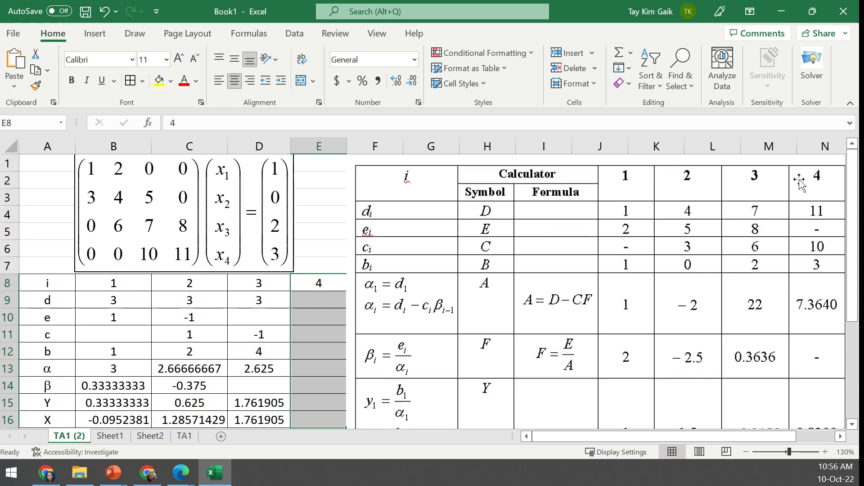
Enter 1 as the first d value in B9
{"action": "left_click", "coordinate": [123, 301]}
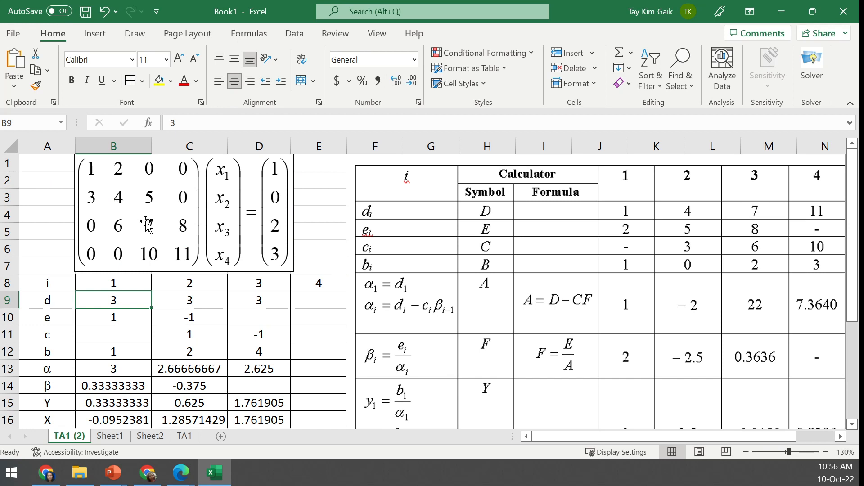
{"action": "type", "text": "1"}
{"action": "left_click", "coordinate": [206, 302]}
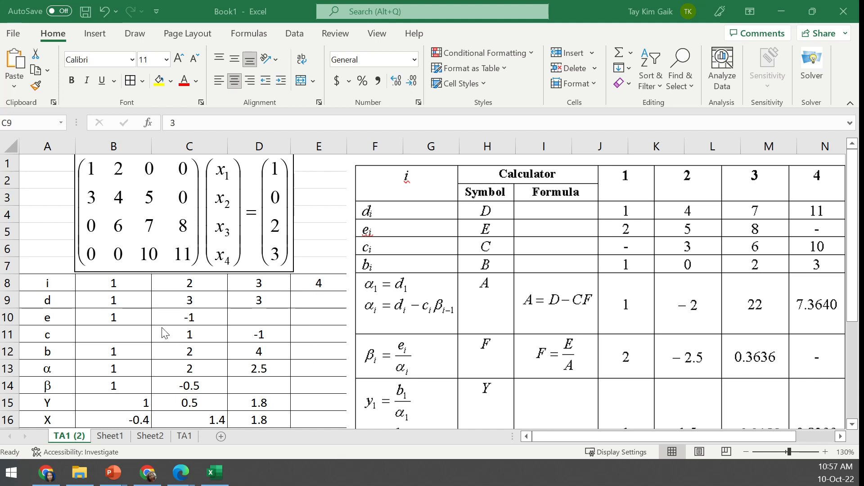
{"action": "left_click", "coordinate": [111, 303]}
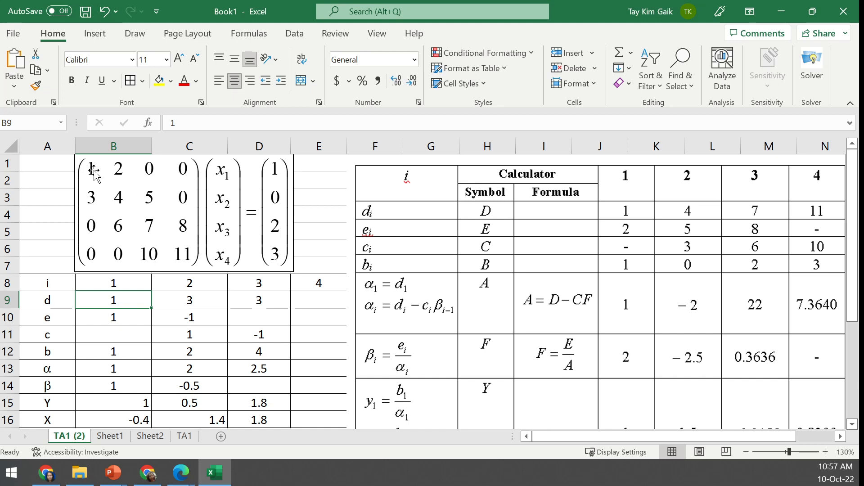
Enter the remaining d values 3, 7 and 11 in C9:E9
{"action": "left_click", "coordinate": [191, 301]}
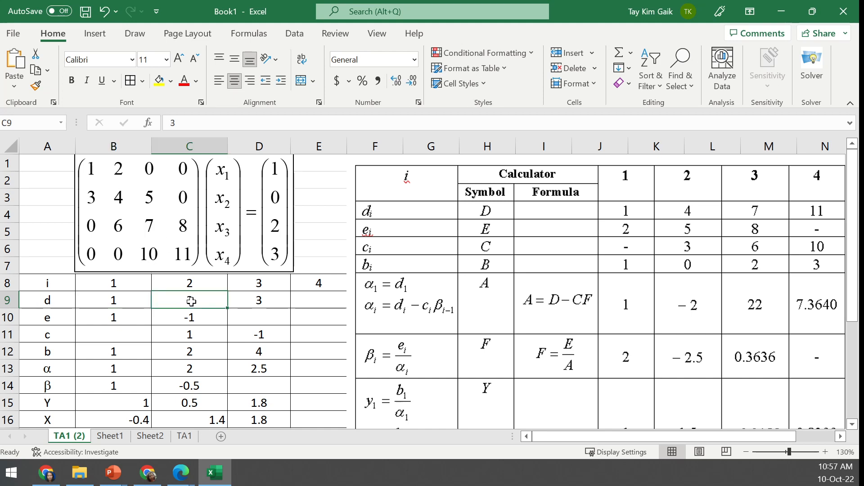
{"action": "type", "text": "3"}
{"action": "left_click", "coordinate": [245, 301]}
{"action": "type", "text": "7"}
{"action": "left_click", "coordinate": [306, 303]}
{"action": "type", "text": "11"}
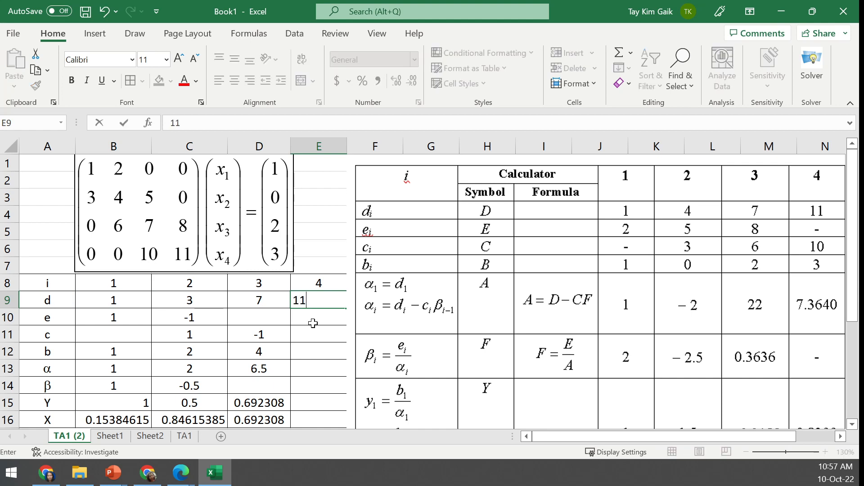
{"action": "left_click", "coordinate": [316, 334]}
Fill the e row with 2, 5 and 8 in B10:D10, leaving the fourth column empty
{"action": "left_click", "coordinate": [110, 318]}
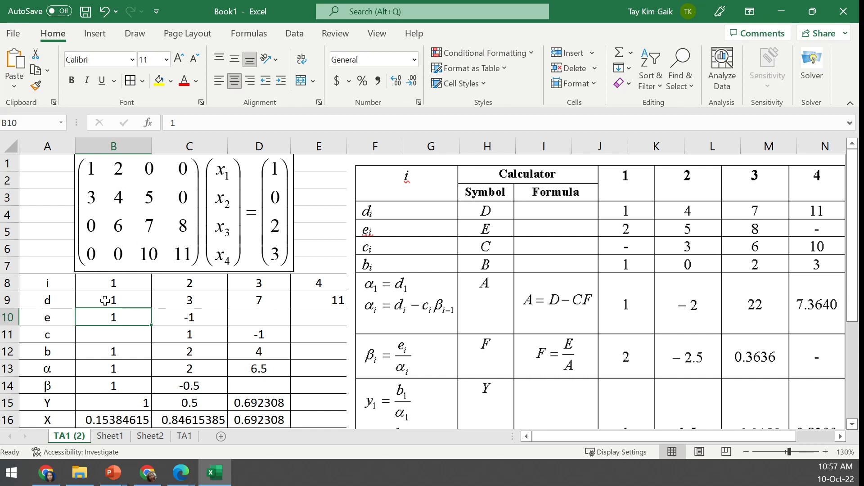
{"action": "type", "text": "2"}
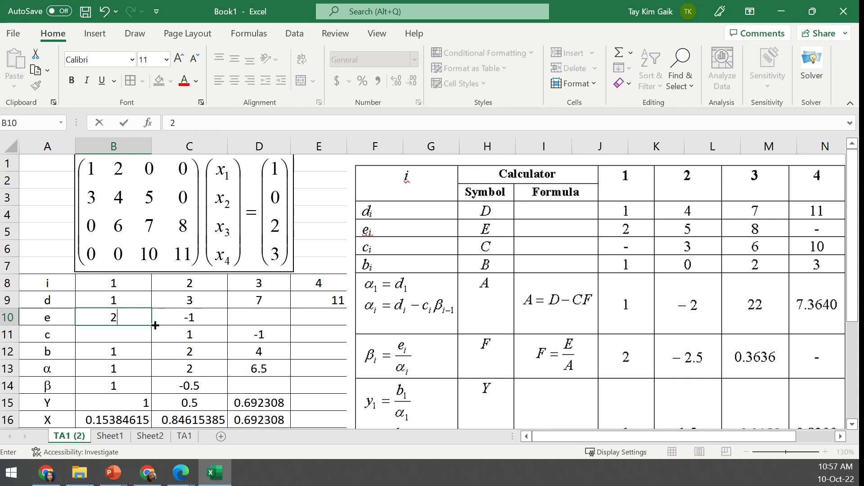
{"action": "left_click", "coordinate": [192, 319]}
{"action": "type", "text": "5"}
{"action": "left_click", "coordinate": [257, 322]}
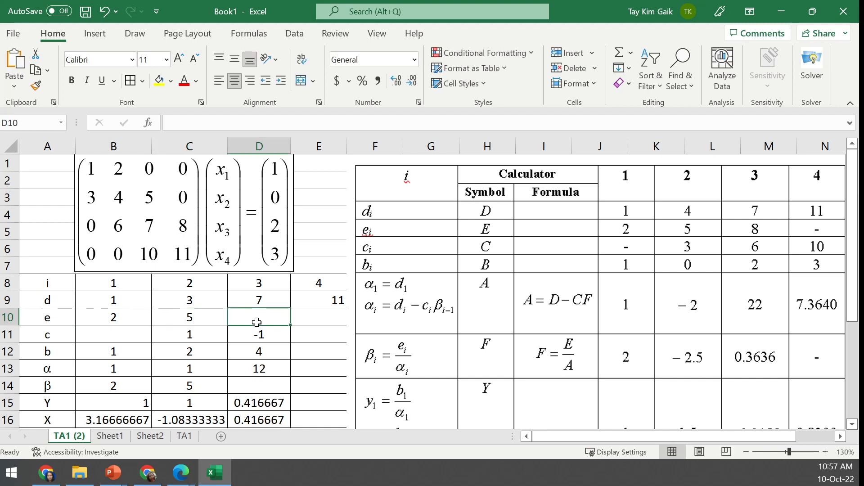
{"action": "type", "text": "8"}
{"action": "left_click", "coordinate": [327, 322]}
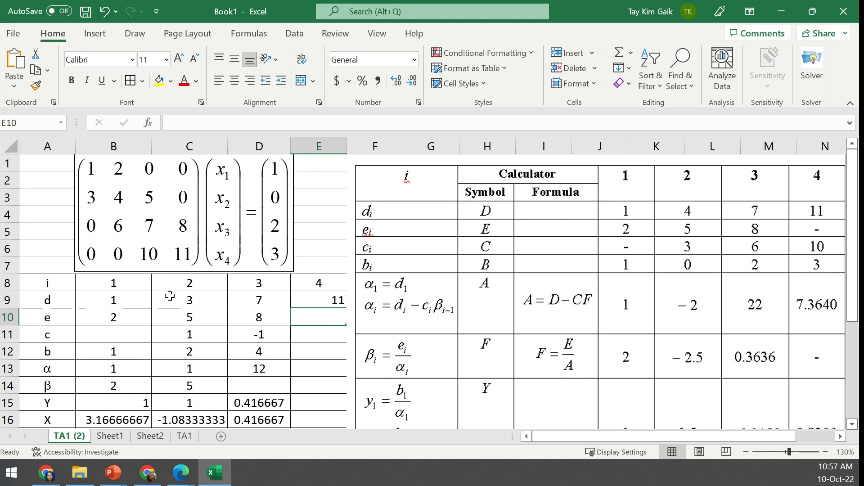
Enter the c values 3, 6 and 10 in C11:E11
{"action": "left_click", "coordinate": [187, 334]}
{"action": "type", "text": "3"}
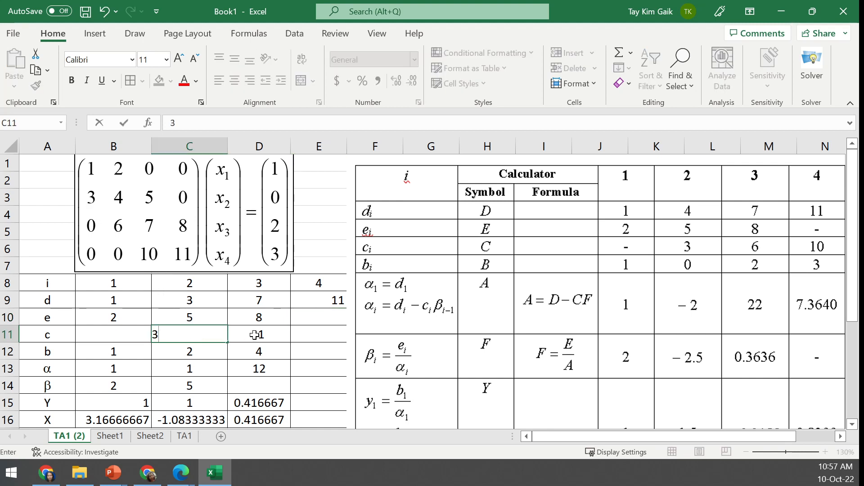
{"action": "left_click", "coordinate": [267, 338]}
{"action": "type", "text": "6"}
{"action": "key", "text": "Tab"}
{"action": "type", "text": "10"}
{"action": "key", "text": "Tab"}
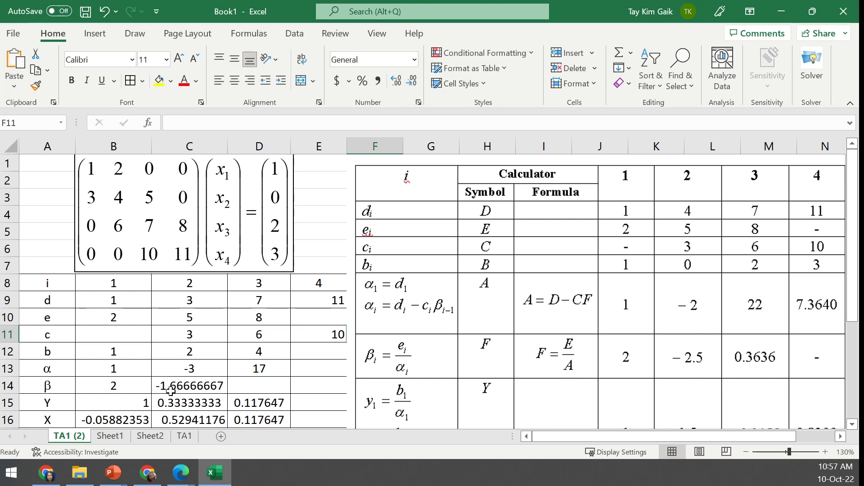
Complete the b row by entering 0, 2 and 3 in C12:E12, keeping the first value 1
{"action": "left_click", "coordinate": [119, 354]}
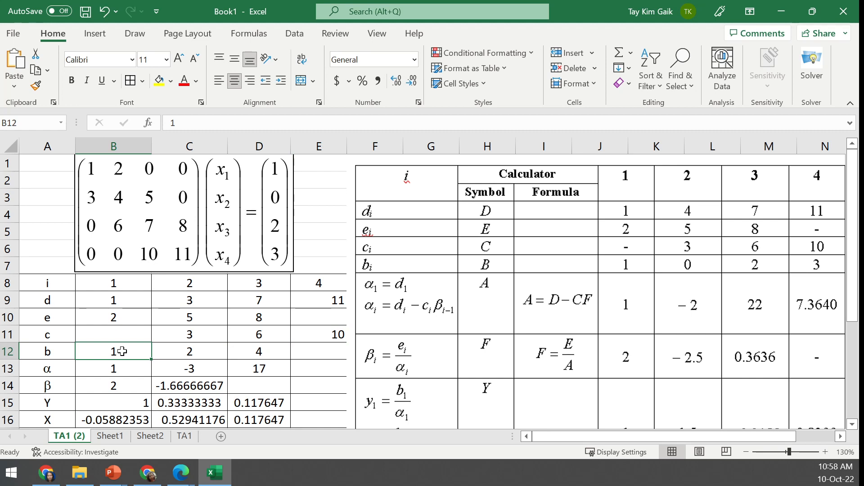
{"action": "double_click", "coordinate": [123, 351]}
{"action": "left_click", "coordinate": [180, 350]}
{"action": "type", "text": "0"}
{"action": "left_click", "coordinate": [265, 353]}
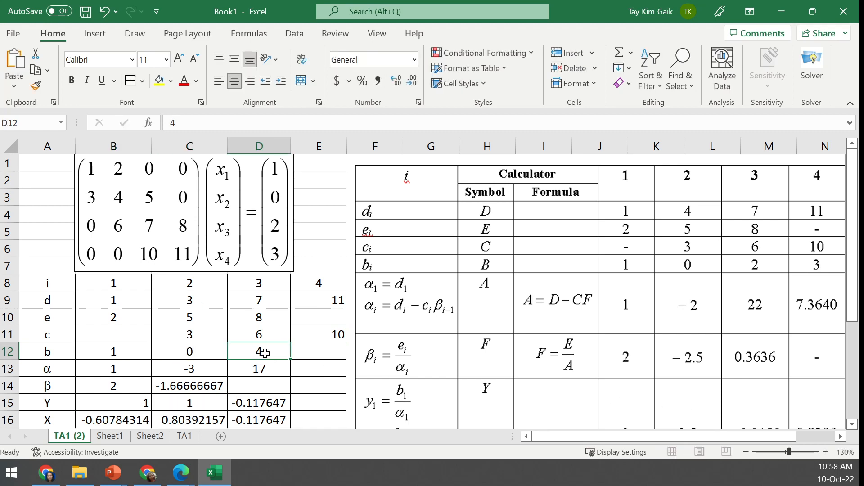
{"action": "type", "text": "2"}
{"action": "key", "text": "Tab"}
{"action": "type", "text": "3"}
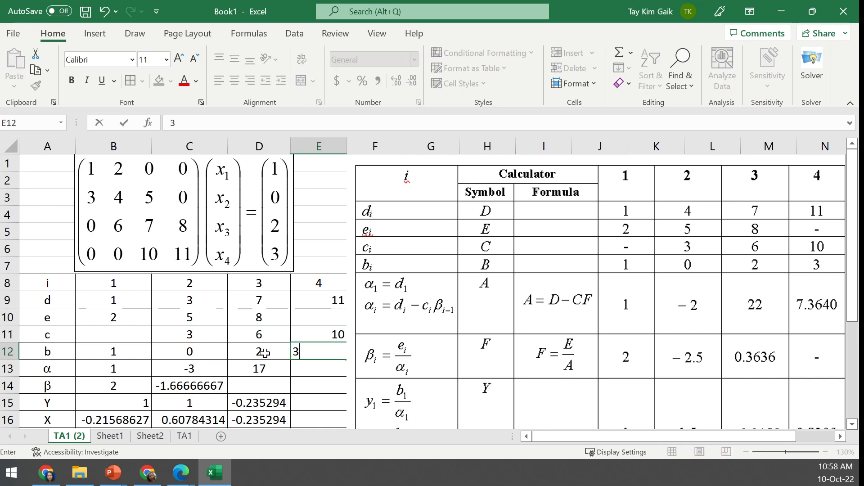
{"action": "key", "text": "Tab"}
Centre the contents of the fourth column's input cells, E8:E12
{"action": "left_click_drag", "start_coordinate": [305, 278], "coordinate": [317, 353]}
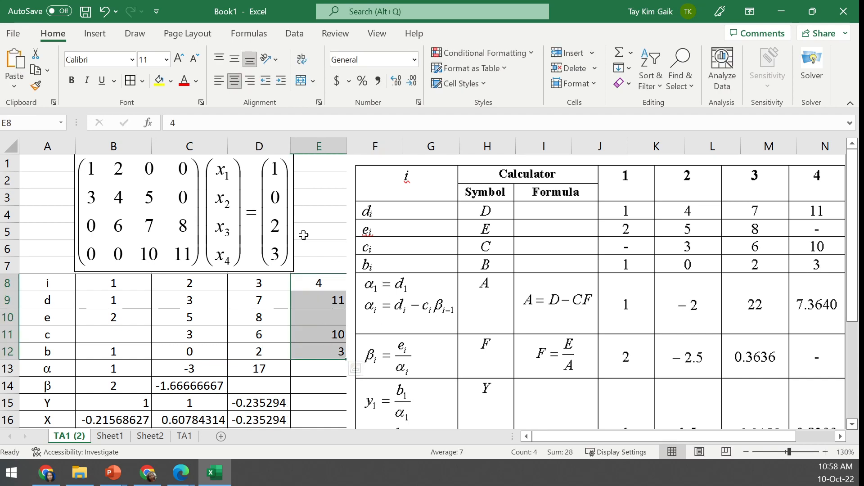
{"action": "left_click", "coordinate": [235, 82]}
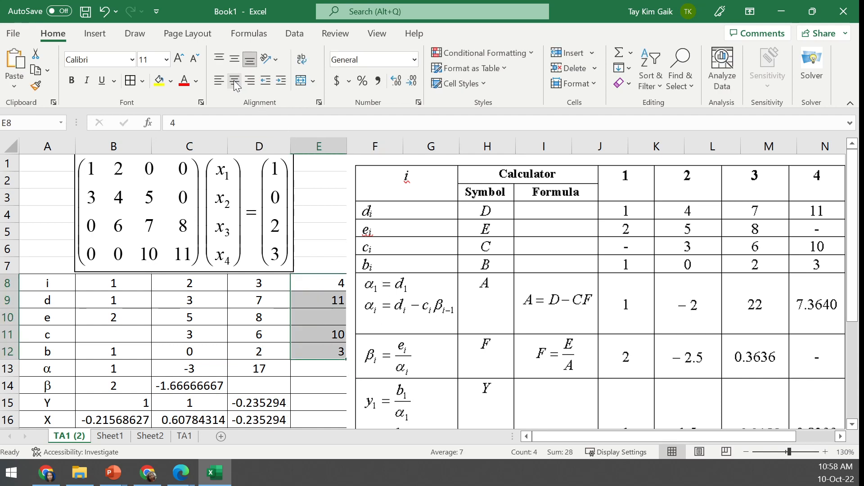
{"action": "left_click", "coordinate": [235, 82]}
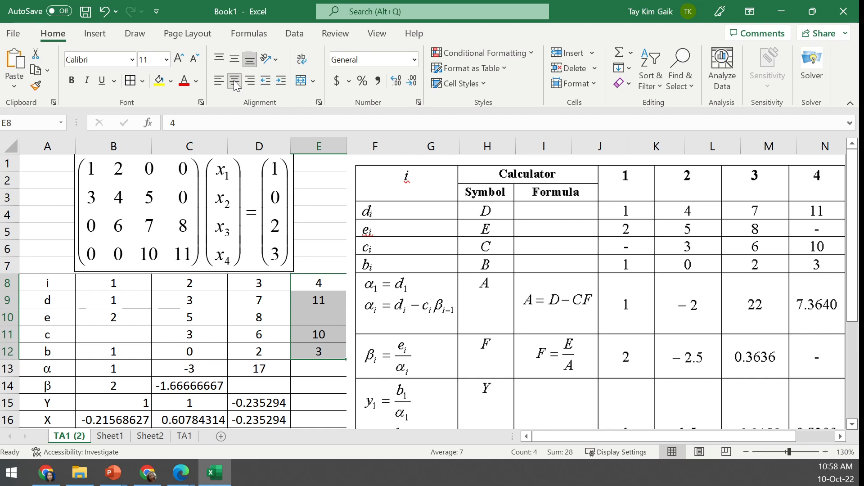
Re-enter 3 as the second d value in C9
{"action": "left_click", "coordinate": [110, 306]}
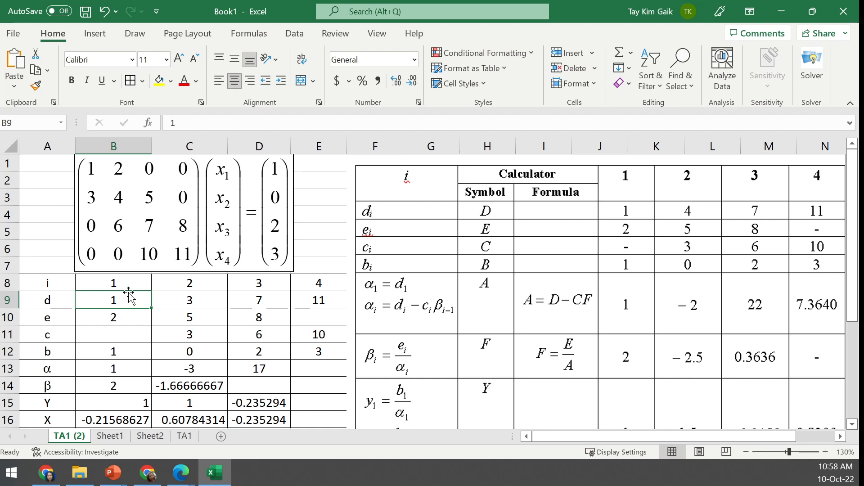
{"action": "left_click", "coordinate": [192, 307]}
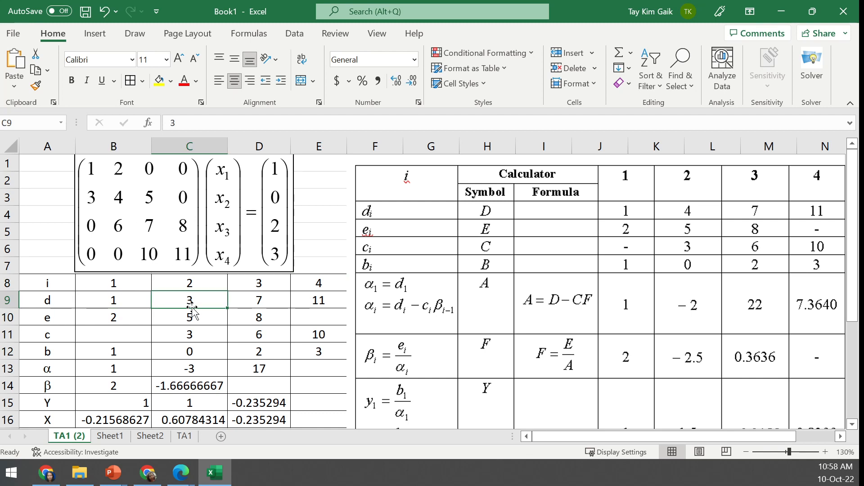
{"action": "type", "text": "3"}
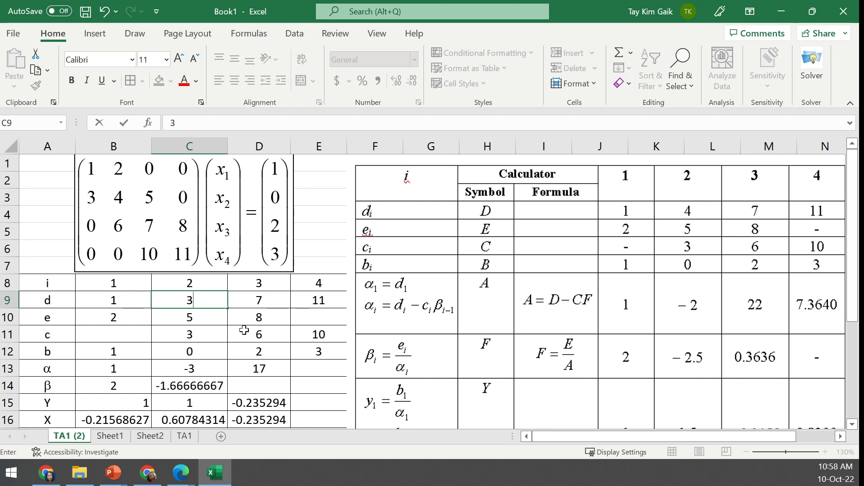
{"action": "left_click", "coordinate": [322, 318]}
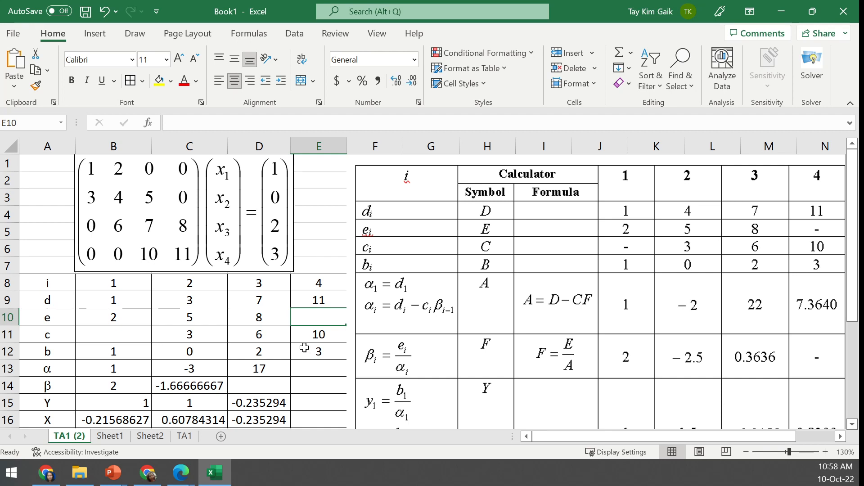
Extend the α formula from D13 into the fourth column, E13
{"action": "left_click", "coordinate": [117, 369]}
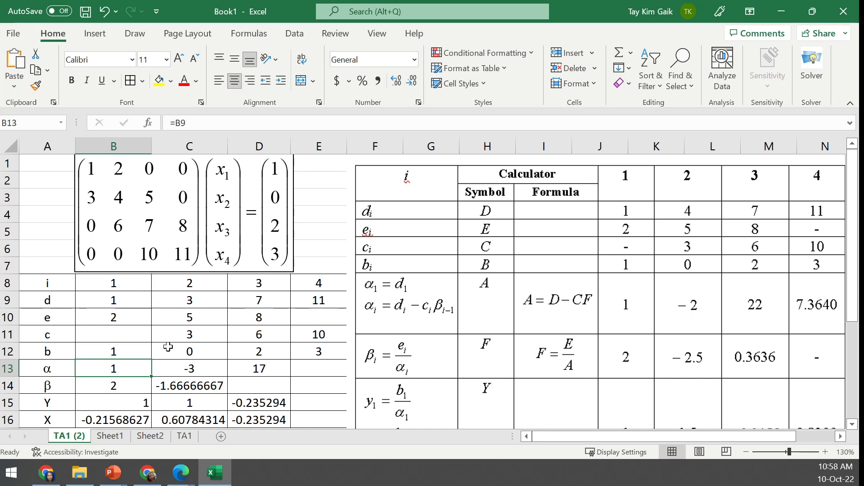
{"action": "left_click", "coordinate": [853, 423]}
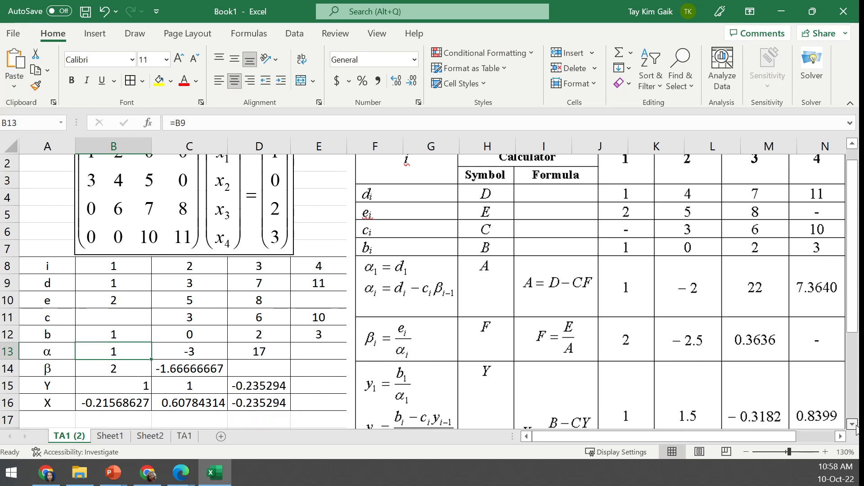
{"action": "left_click", "coordinate": [256, 353]}
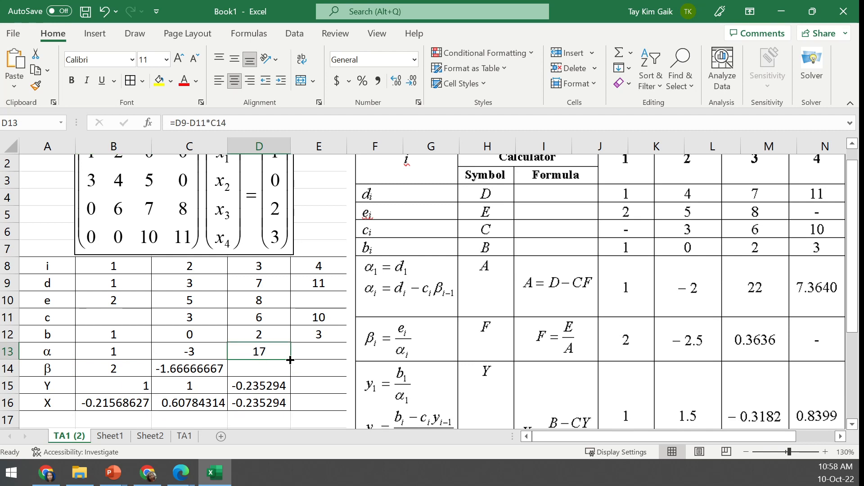
{"action": "left_click_drag", "start_coordinate": [291, 360], "coordinate": [315, 360]}
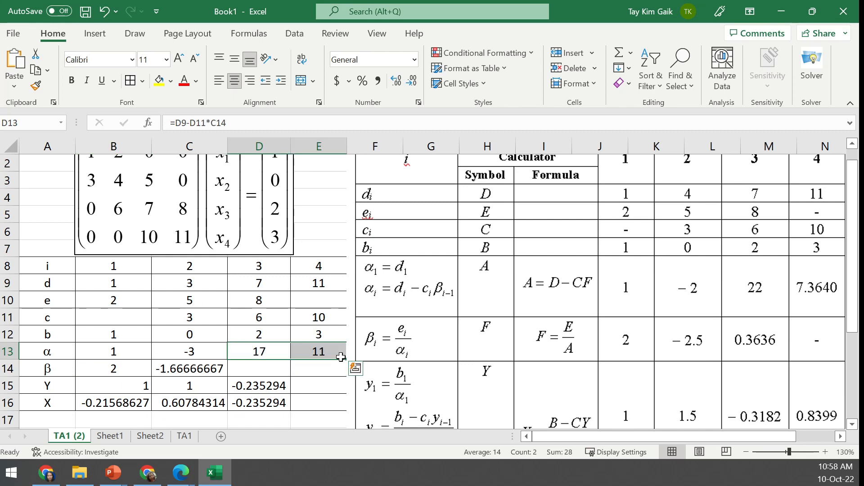
Copy the β formula from C14 to D14 and the Y formula from D15 to E15
{"action": "left_click", "coordinate": [217, 372]}
{"action": "left_click_drag", "start_coordinate": [228, 376], "coordinate": [333, 394]}
{"action": "left_click", "coordinate": [270, 386]}
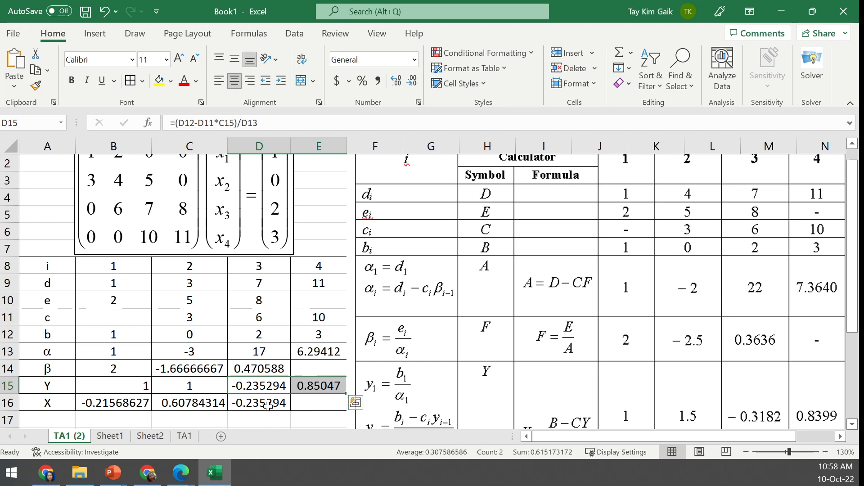
Set the last X value in E16 to =E15 and copy the X formula from C16 to D16
{"action": "left_click", "coordinate": [310, 407]}
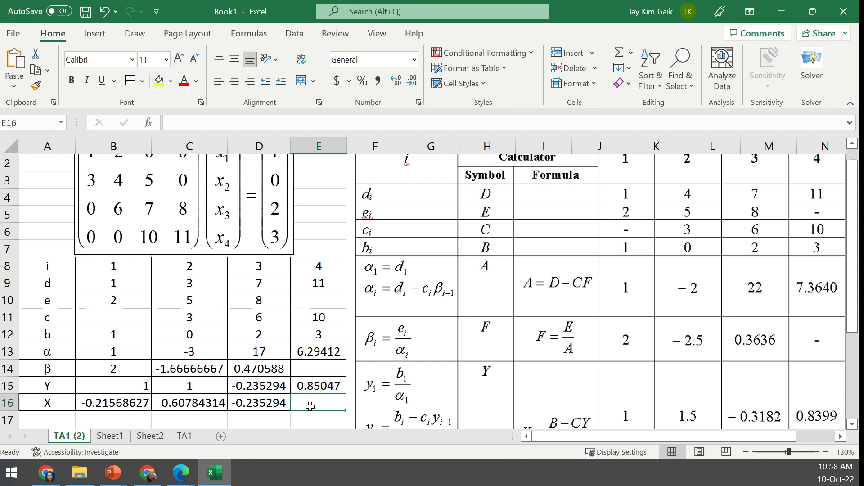
{"action": "type", "text": "="}
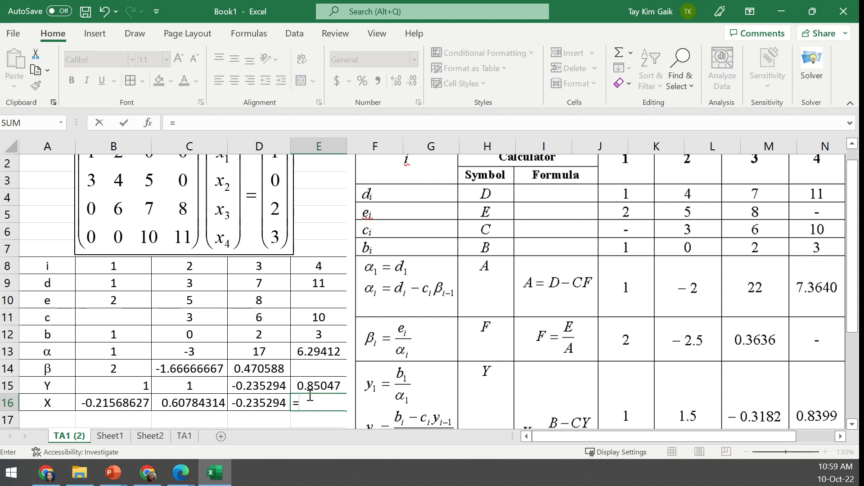
{"action": "left_click", "coordinate": [308, 387]}
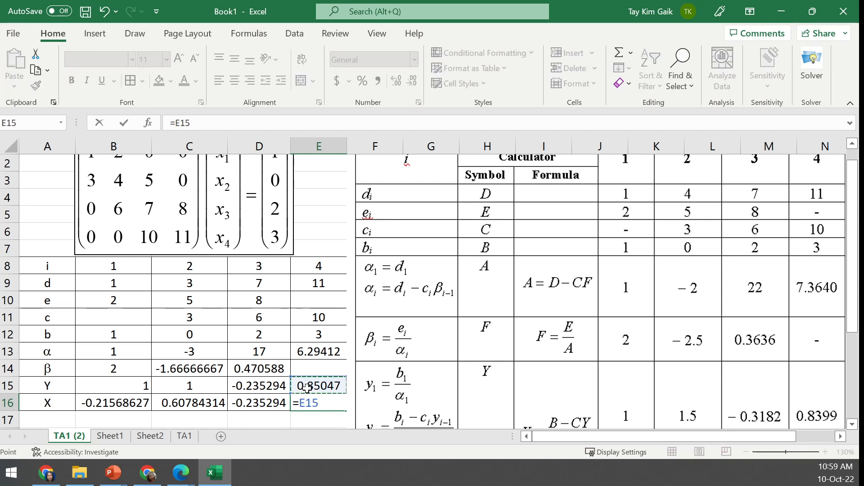
{"action": "key", "text": "Return"}
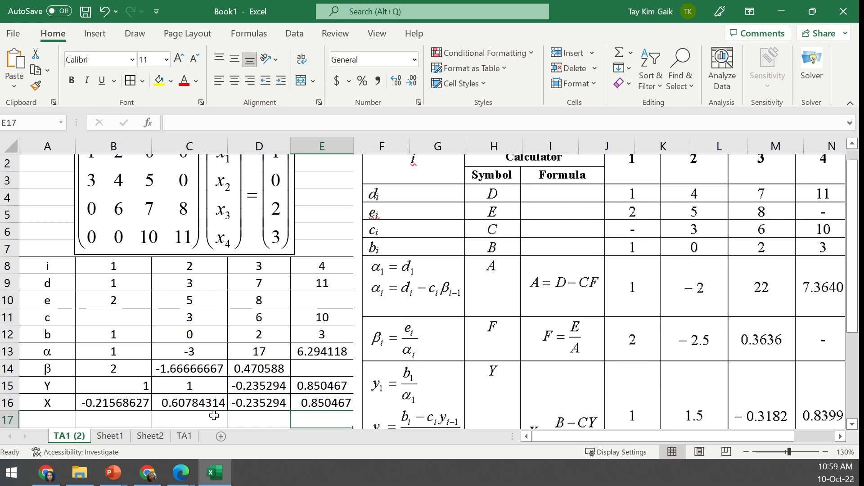
{"action": "left_click", "coordinate": [212, 407]}
{"action": "left_click_drag", "start_coordinate": [229, 412], "coordinate": [264, 412]}
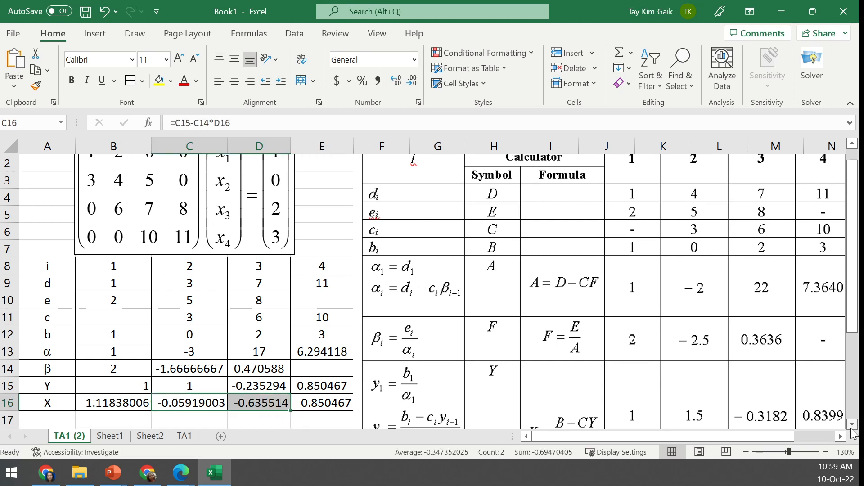
Compare the calculated X row with the pasted solution table and check the formulas in B13, B14 and C13 against the method
{"action": "left_click", "coordinate": [852, 425]}
{"action": "scroll", "coordinate": [852, 426], "scroll_direction": "down", "scroll_amount": 1}
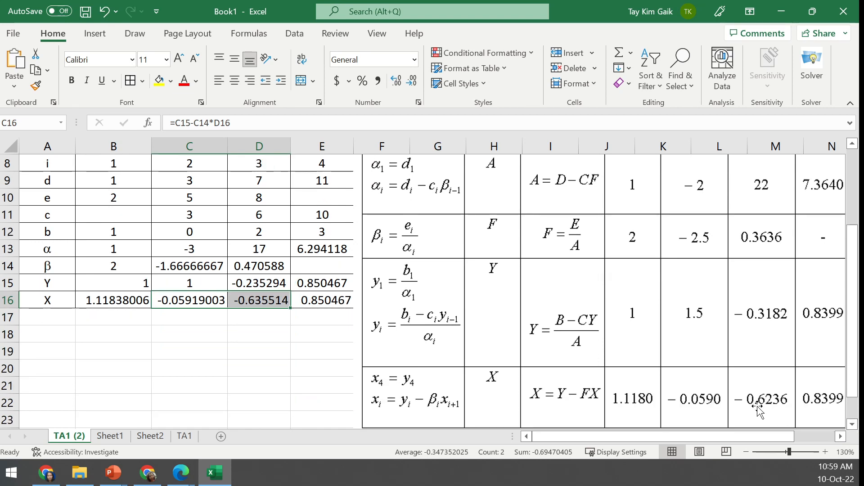
{"action": "left_click_drag", "start_coordinate": [740, 437], "coordinate": [771, 444]}
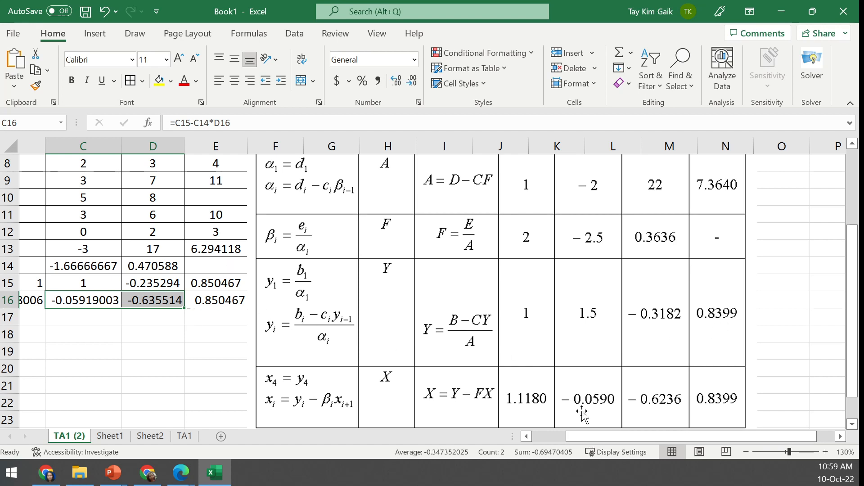
{"action": "left_click_drag", "start_coordinate": [583, 438], "coordinate": [552, 450]}
{"action": "left_click_drag", "start_coordinate": [855, 287], "coordinate": [853, 252]}
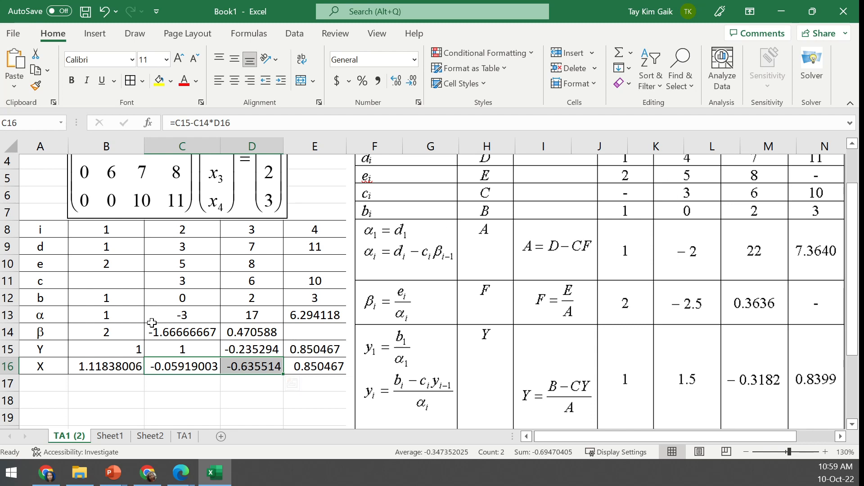
{"action": "left_click", "coordinate": [113, 315]}
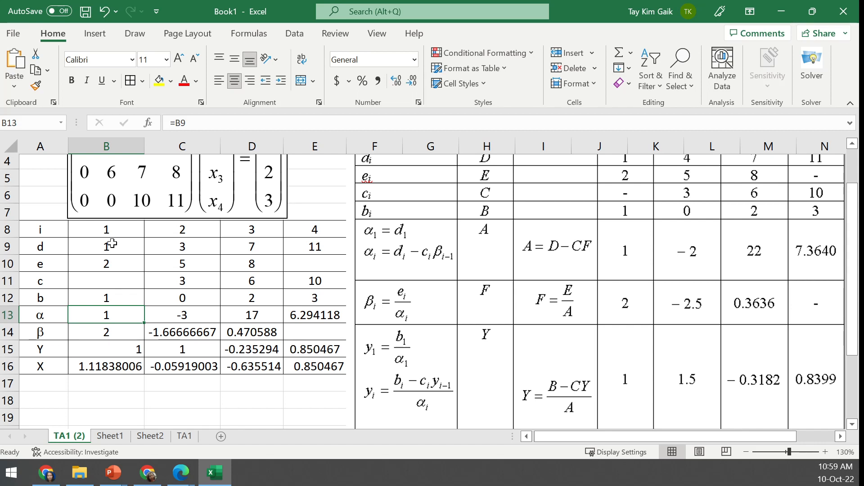
{"action": "left_click", "coordinate": [94, 341]}
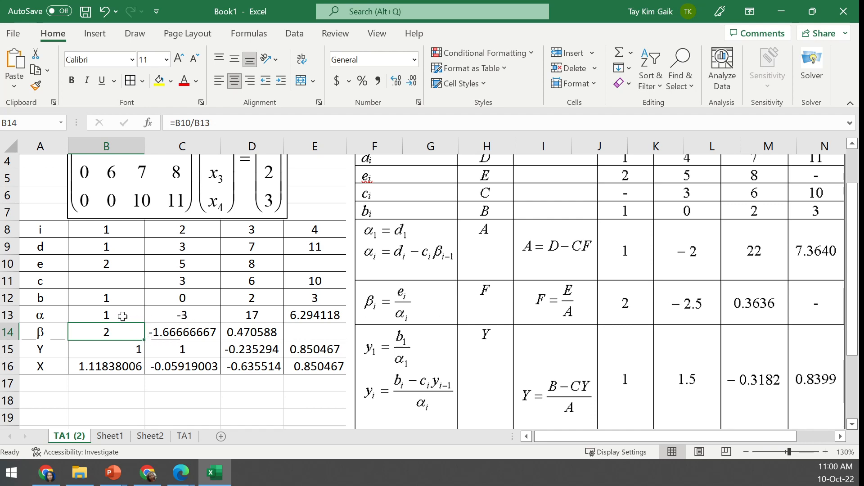
{"action": "left_click", "coordinate": [177, 313]}
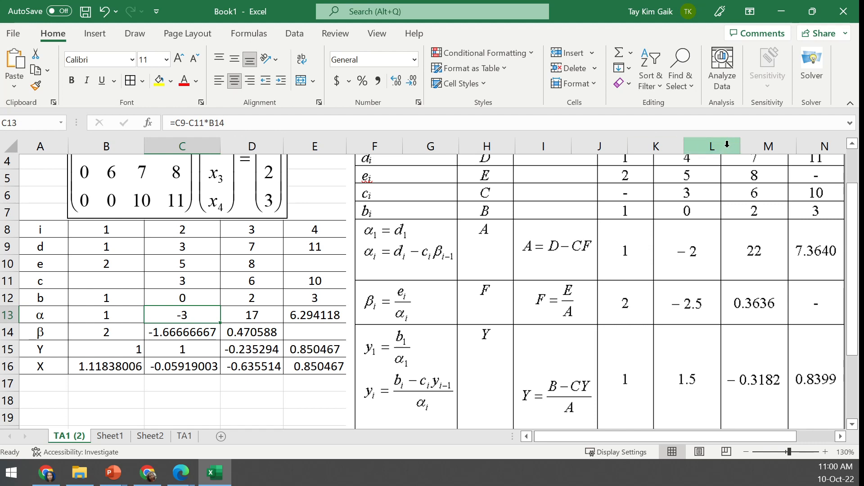
{"action": "left_click", "coordinate": [850, 145]}
{"action": "left_click", "coordinate": [849, 146]}
{"action": "left_click", "coordinate": [849, 145]}
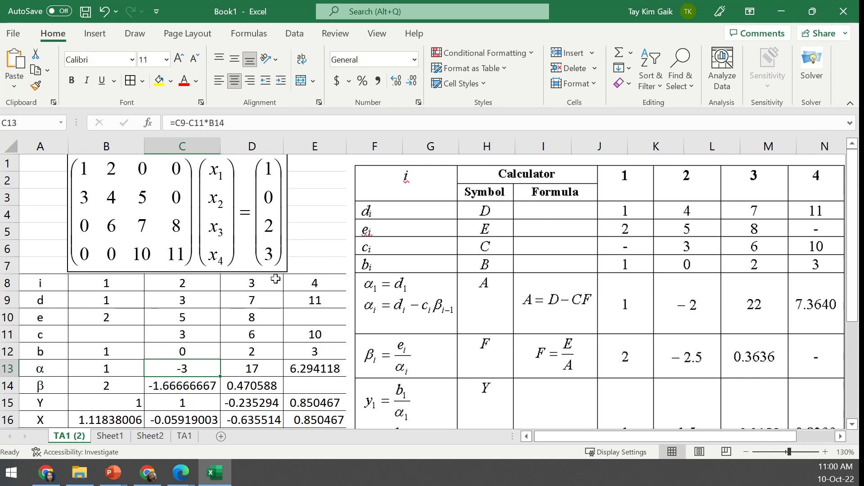
Correct the second diagonal entry d in C9 to 4 and check the recalculated rows against the reference table
{"action": "left_click", "coordinate": [185, 300]}
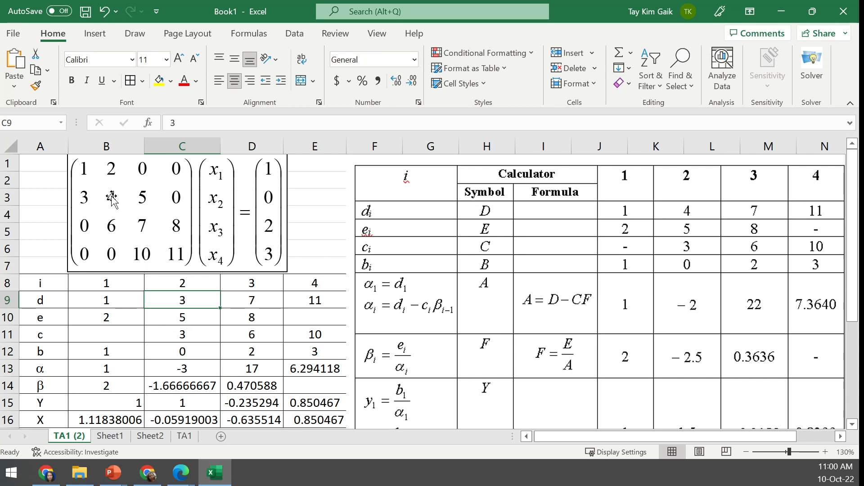
{"action": "type", "text": "4"}
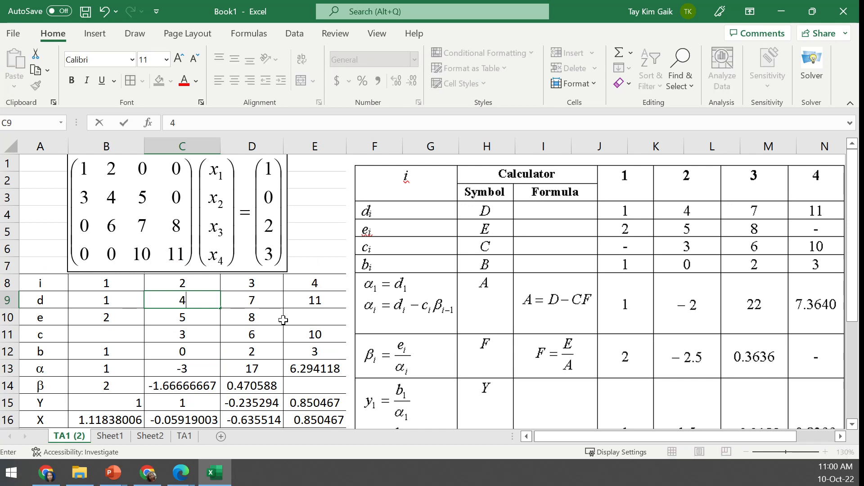
{"action": "key", "text": "Return"}
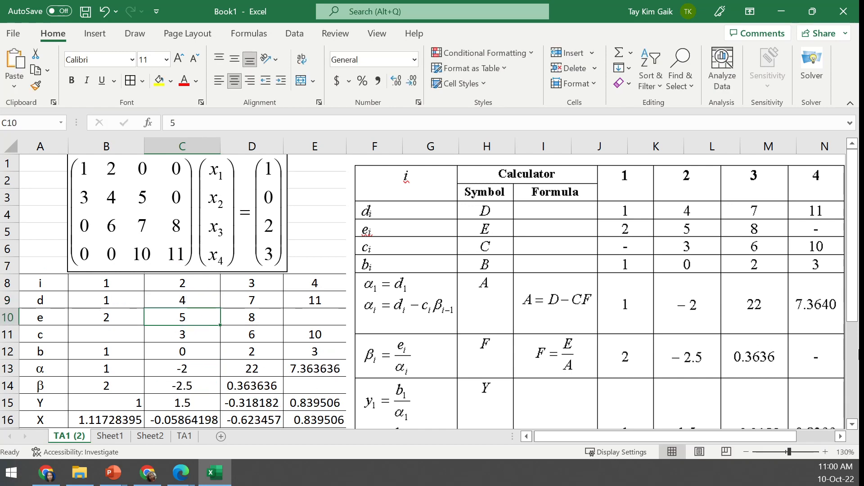
{"action": "left_click_drag", "start_coordinate": [852, 309], "coordinate": [854, 347]}
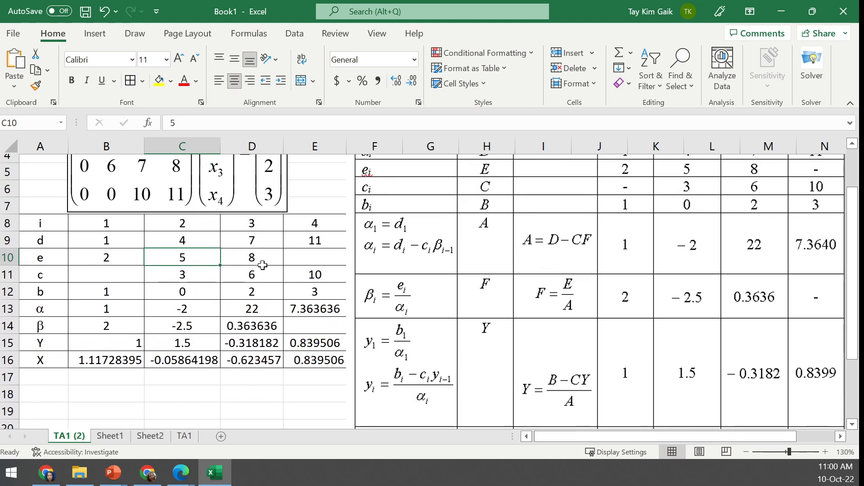
{"action": "left_click", "coordinate": [184, 240]}
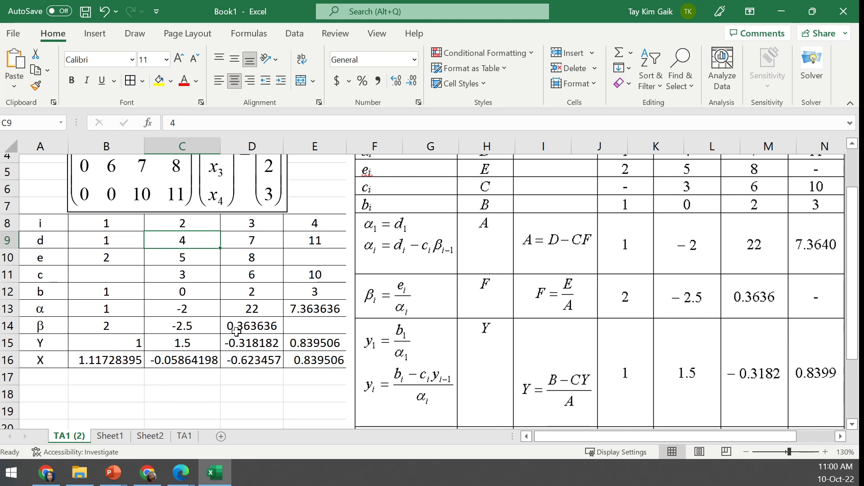
Format the fourth-column results E13:E16 to four decimal places and centre them
{"action": "left_click_drag", "start_coordinate": [314, 308], "coordinate": [318, 359]}
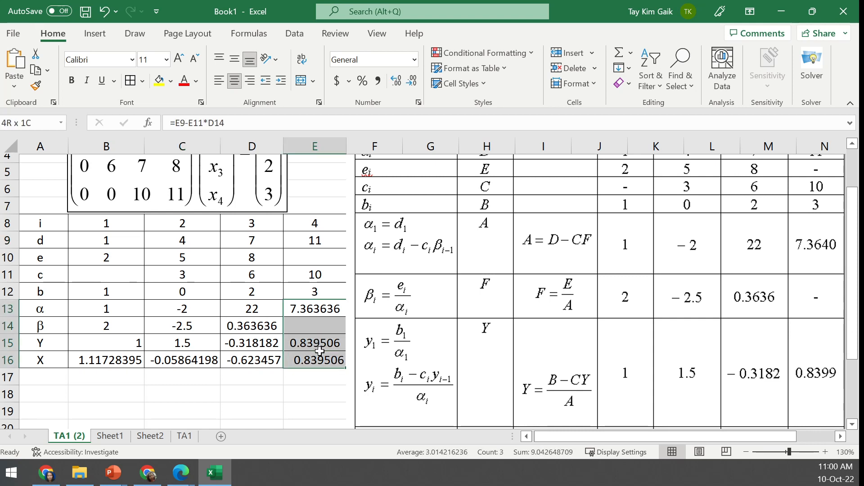
{"action": "left_click", "coordinate": [411, 84]}
{"action": "left_click", "coordinate": [411, 84]}
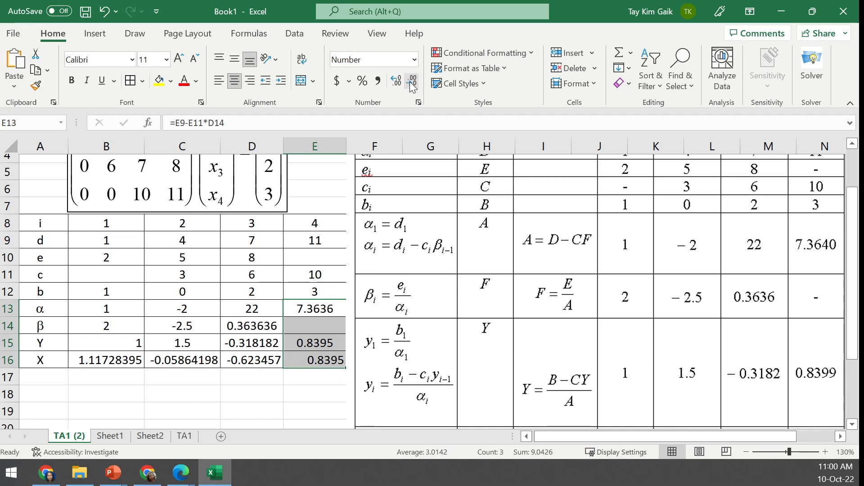
{"action": "left_click", "coordinate": [249, 81]}
{"action": "left_click", "coordinate": [234, 81]}
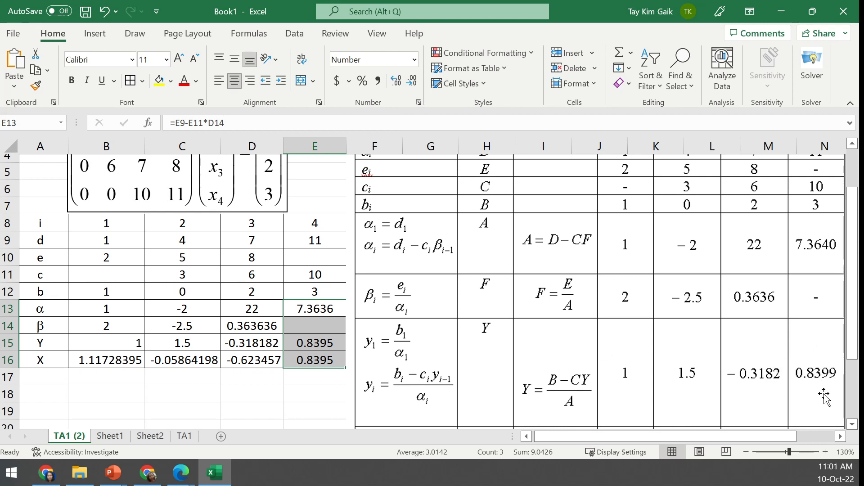
Format the third-column β, Y and X values in D14:D16 to four decimal places and centre them
{"action": "left_click_drag", "start_coordinate": [256, 325], "coordinate": [256, 358]}
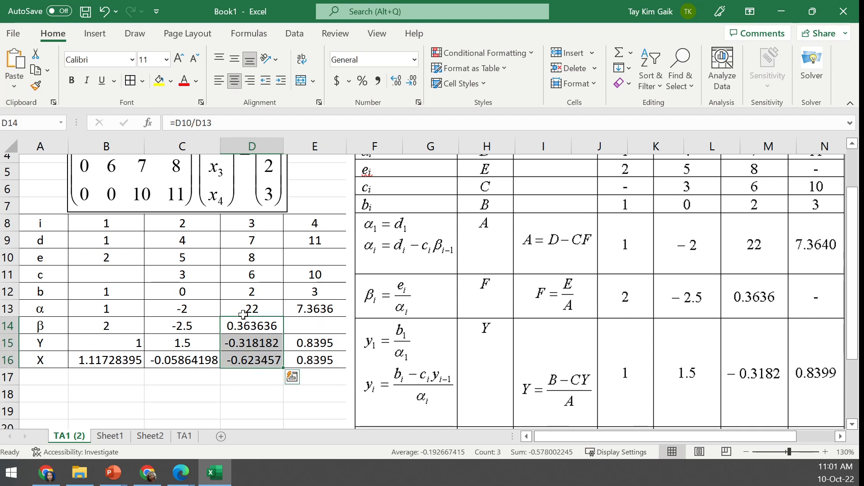
{"action": "left_click", "coordinate": [411, 82]}
{"action": "left_click", "coordinate": [411, 82]}
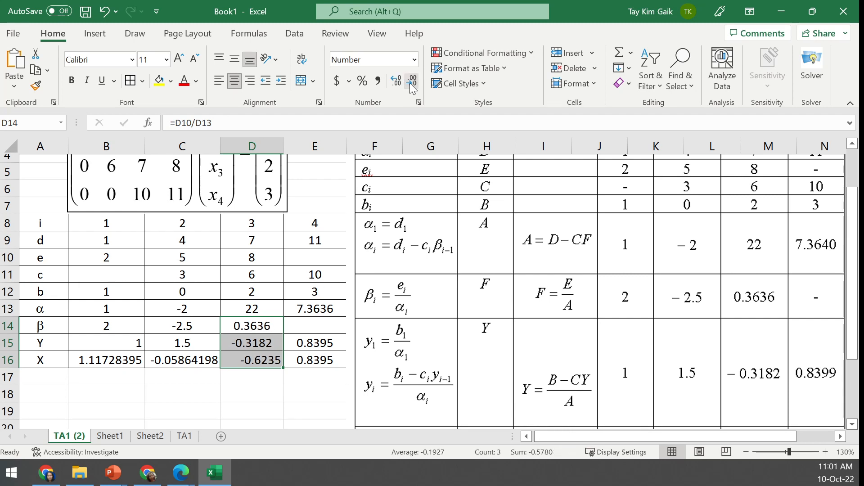
{"action": "left_click", "coordinate": [235, 82]}
{"action": "left_click", "coordinate": [231, 83]}
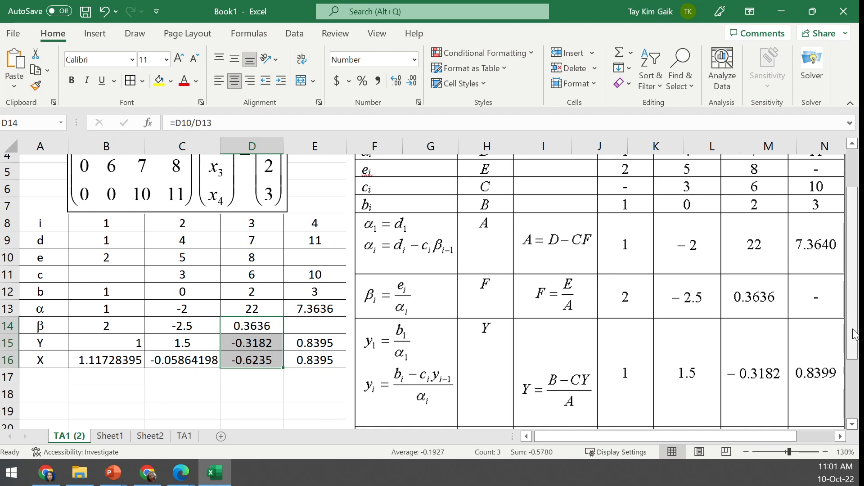
Format the second X value in C16 to four decimal places and centre it
{"action": "scroll", "coordinate": [817, 378], "scroll_direction": "down", "scroll_amount": 2}
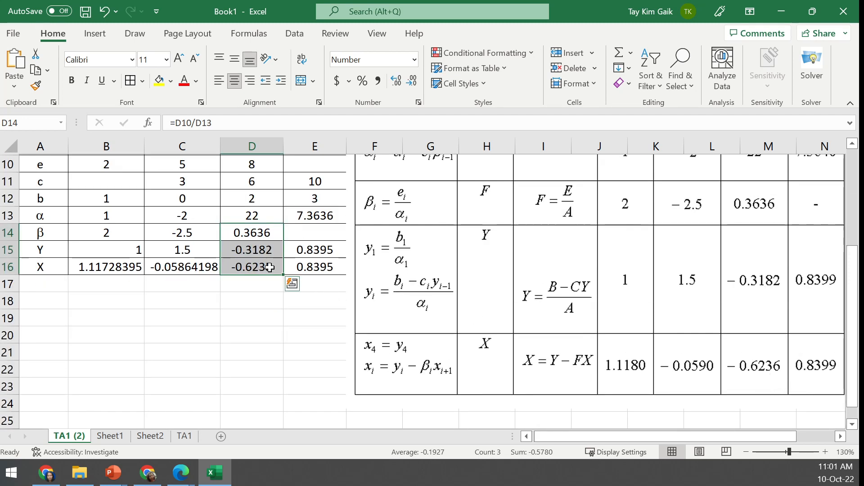
{"action": "left_click", "coordinate": [180, 266]}
{"action": "left_click", "coordinate": [412, 81]}
{"action": "left_click", "coordinate": [412, 81]}
{"action": "left_click", "coordinate": [412, 81]}
{"action": "left_click", "coordinate": [412, 81]}
{"action": "left_click", "coordinate": [234, 81]}
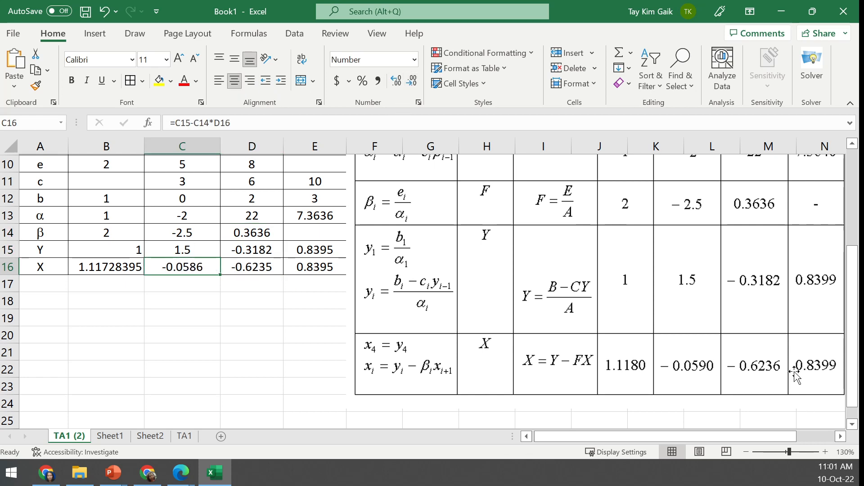
Reduce the first X value in B16 to four decimal places
{"action": "left_click", "coordinate": [131, 266]}
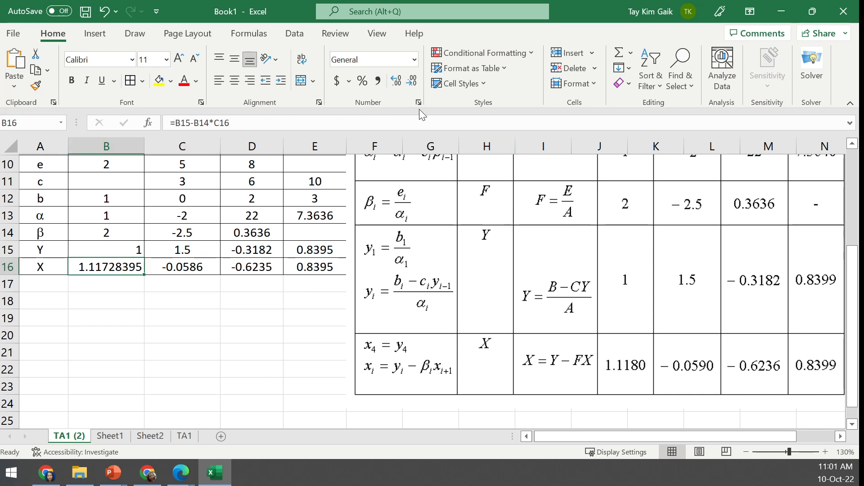
{"action": "left_click", "coordinate": [414, 85]}
{"action": "left_click", "coordinate": [414, 85]}
{"action": "left_click", "coordinate": [415, 85]}
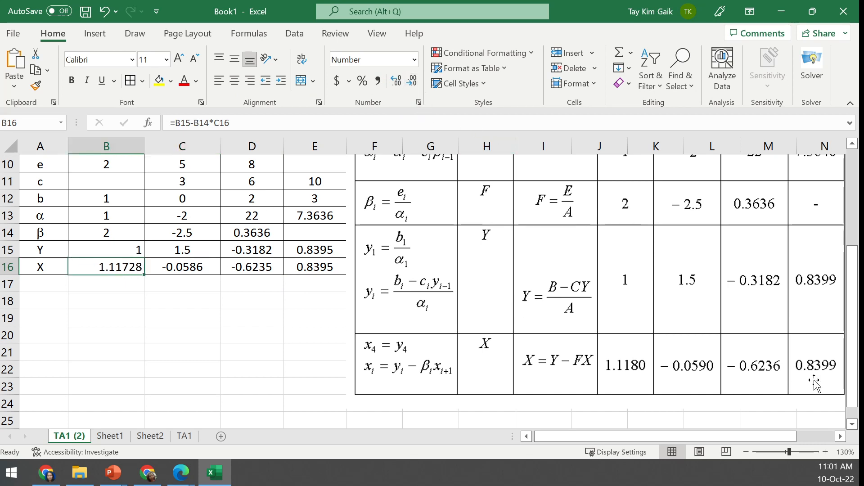
{"action": "left_click", "coordinate": [412, 81]}
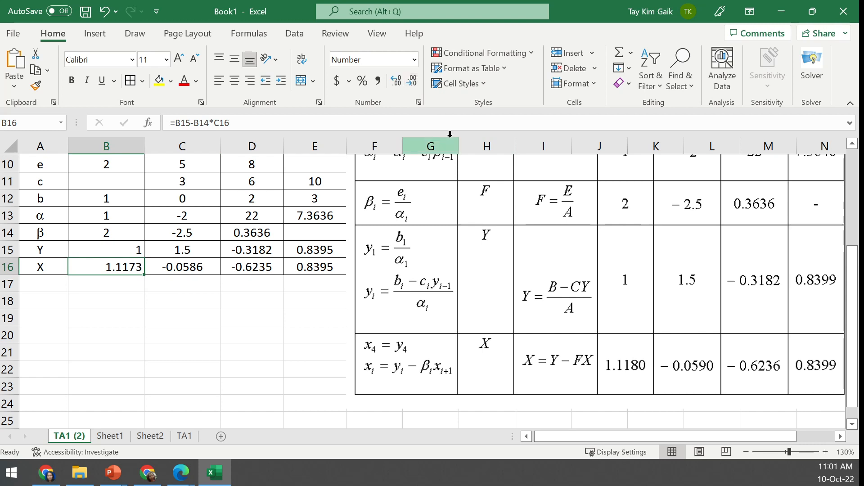
Centre the first-column Y and X values in B15 and B16
{"action": "left_click_drag", "start_coordinate": [108, 250], "coordinate": [295, 248]}
{"action": "left_click", "coordinate": [234, 81]}
{"action": "left_click", "coordinate": [238, 352]}
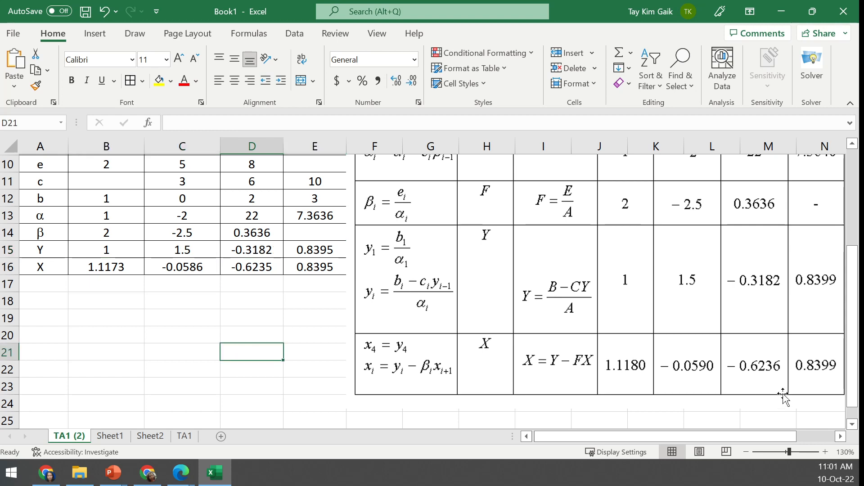
Check the X row formulas in B16:E16 and compare the whole calculation with the reference solution table
{"action": "left_click", "coordinate": [258, 269]}
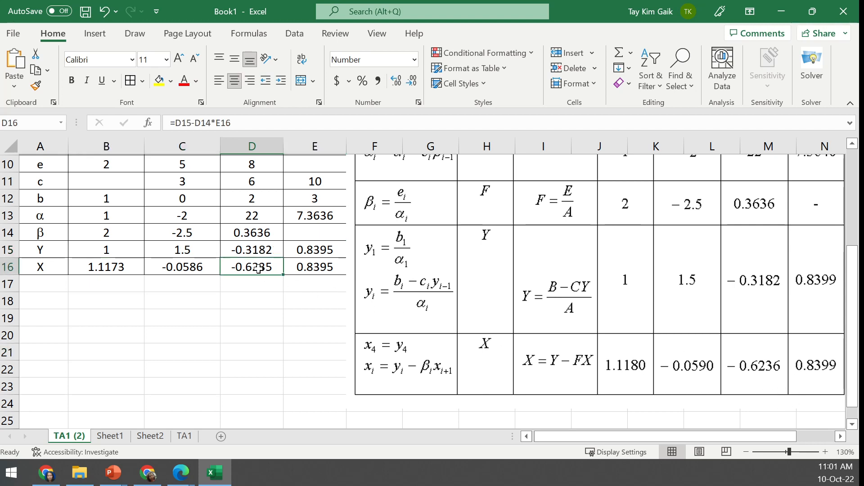
{"action": "left_click", "coordinate": [185, 271]}
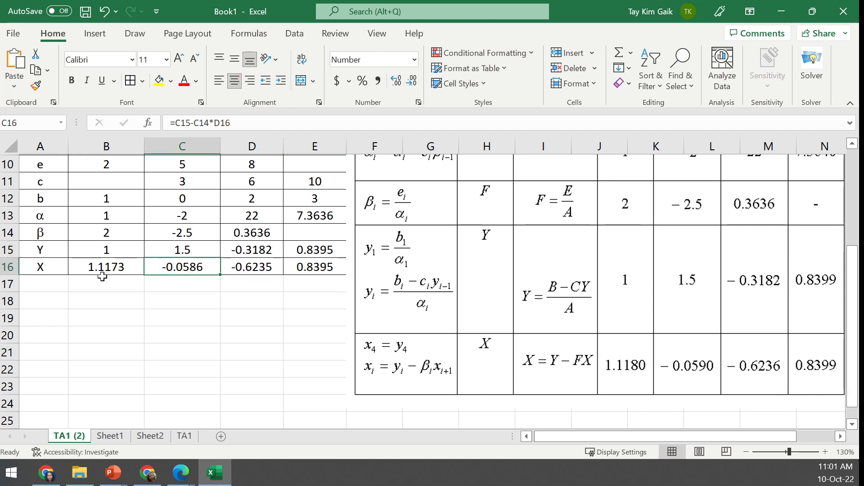
{"action": "left_click", "coordinate": [101, 273]}
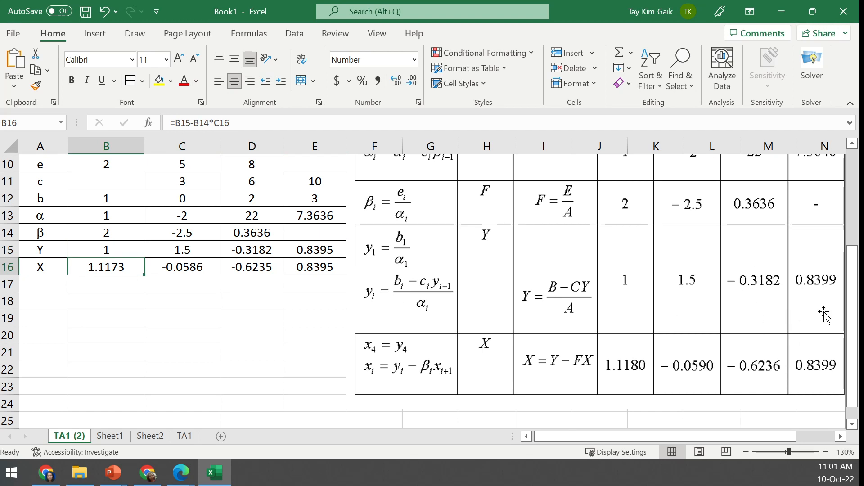
{"action": "left_click_drag", "start_coordinate": [854, 272], "coordinate": [855, 232]}
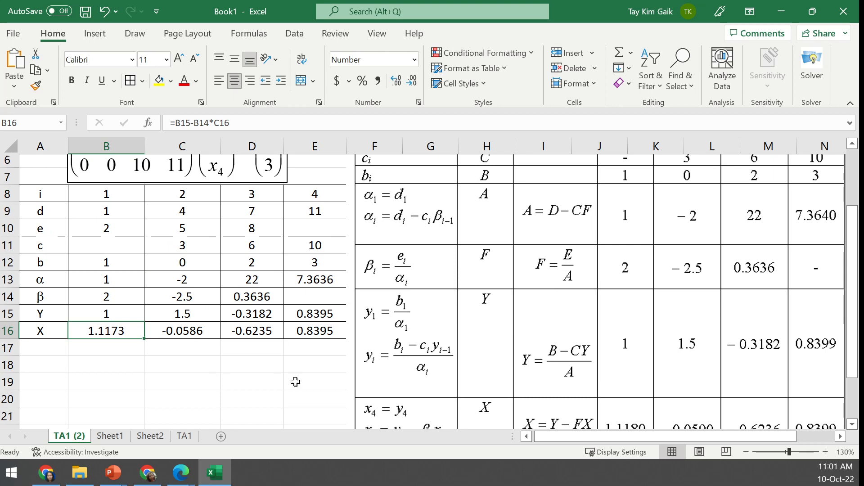
{"action": "left_click_drag", "start_coordinate": [854, 252], "coordinate": [855, 212]}
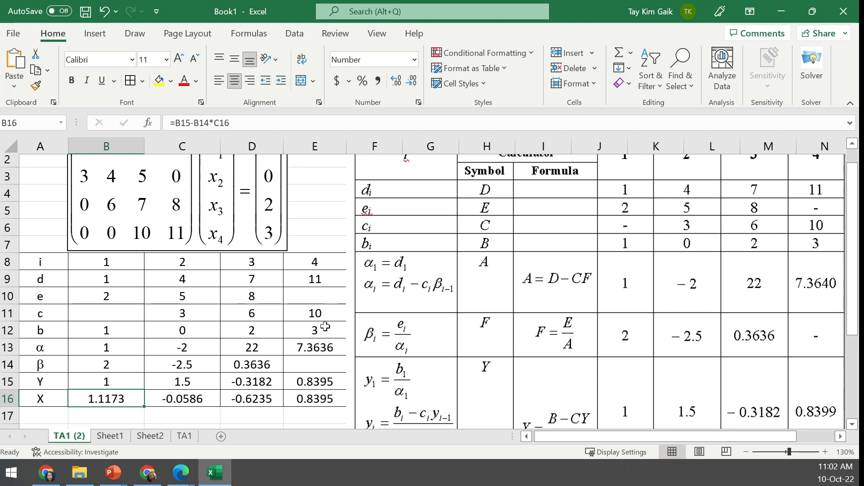
{"action": "left_click", "coordinate": [313, 398]}
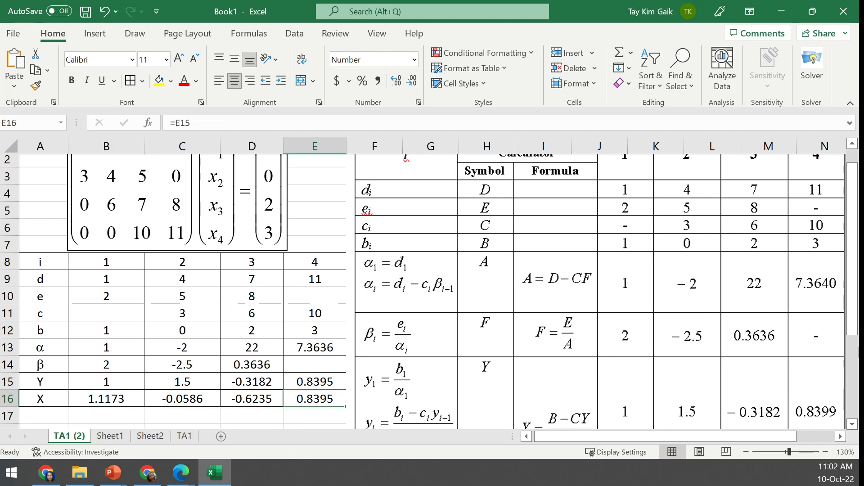
{"action": "left_click", "coordinate": [852, 425]}
{"action": "left_click", "coordinate": [849, 425]}
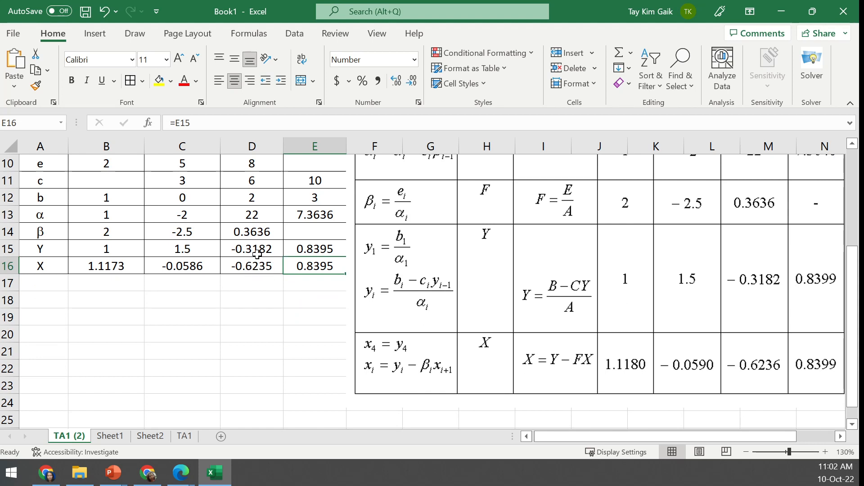
Examine which cells the X formula in D16 refers to and compare it with X = Y − FX, leaving it unchanged
{"action": "left_click", "coordinate": [192, 269]}
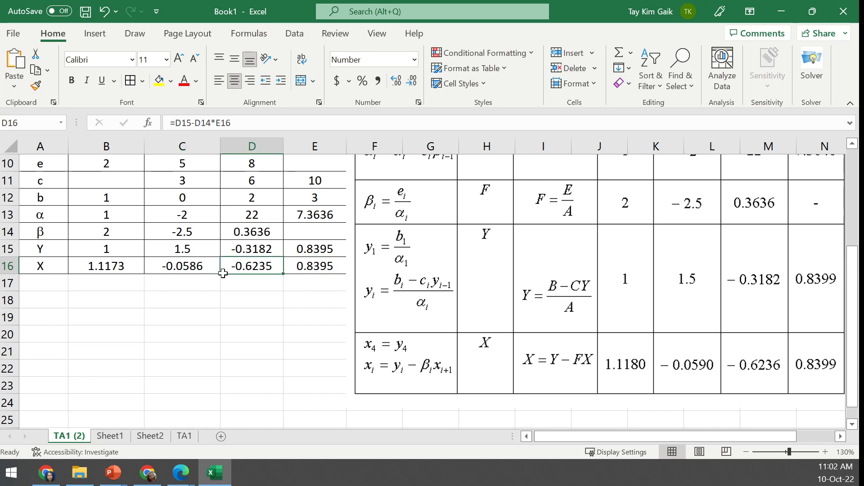
{"action": "left_click_drag", "start_coordinate": [221, 275], "coordinate": [261, 277]}
{"action": "left_click", "coordinate": [249, 268]}
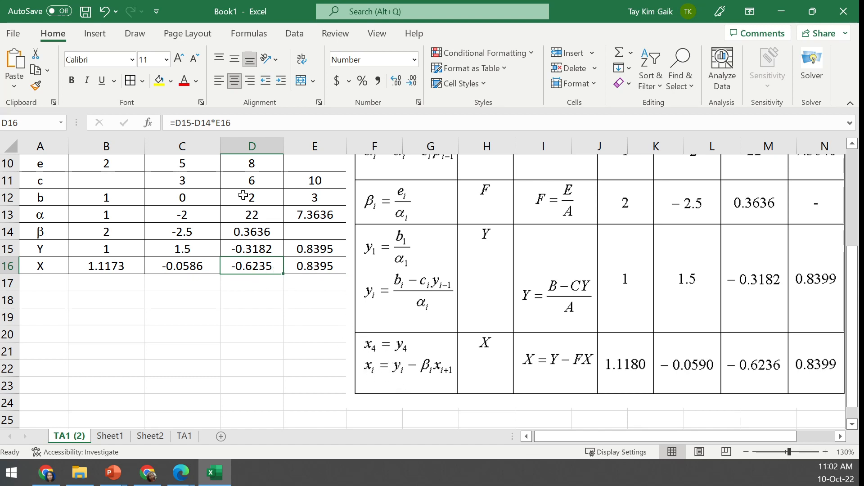
{"action": "left_click", "coordinate": [211, 123]}
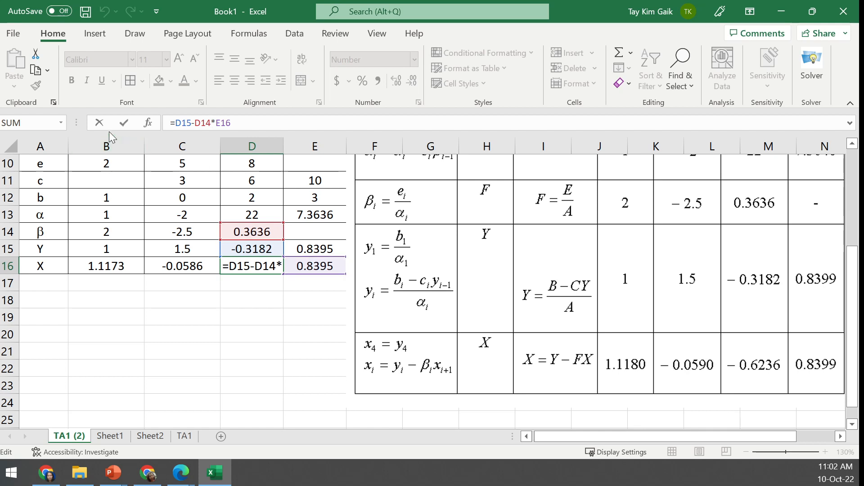
{"action": "left_click", "coordinate": [123, 122]}
{"action": "left_click", "coordinate": [240, 320]}
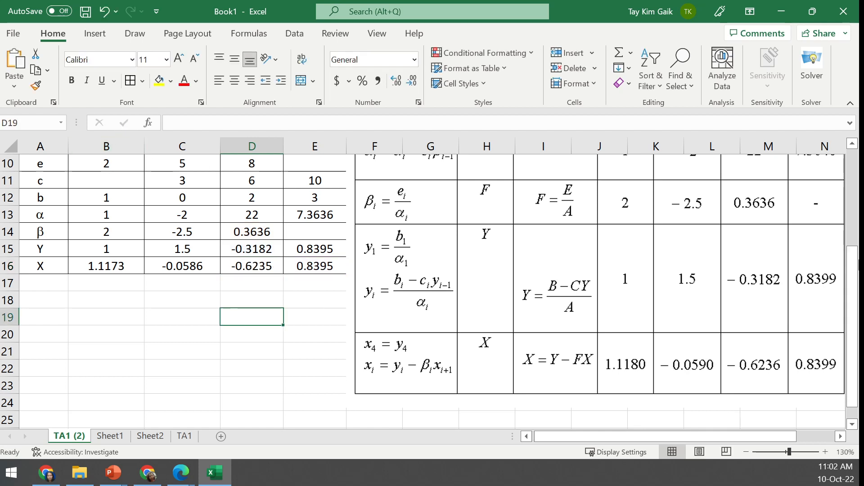